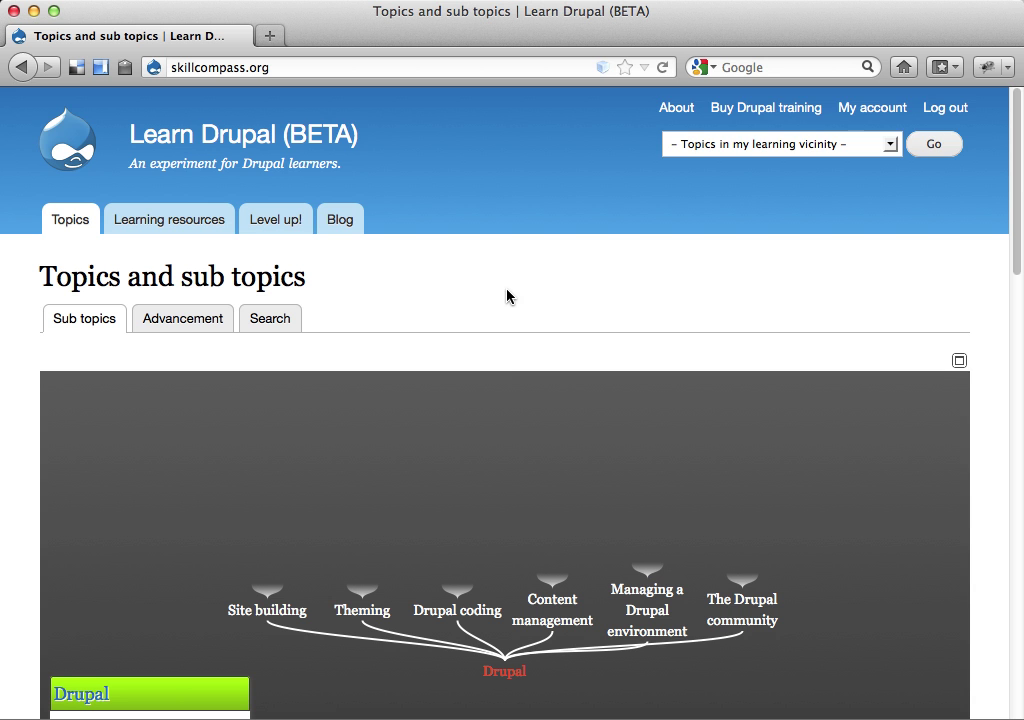
Step: Drill the topic map from Site building down to Advanced Views configuration and open its topic page
scroll(502, 386, "down", 3)
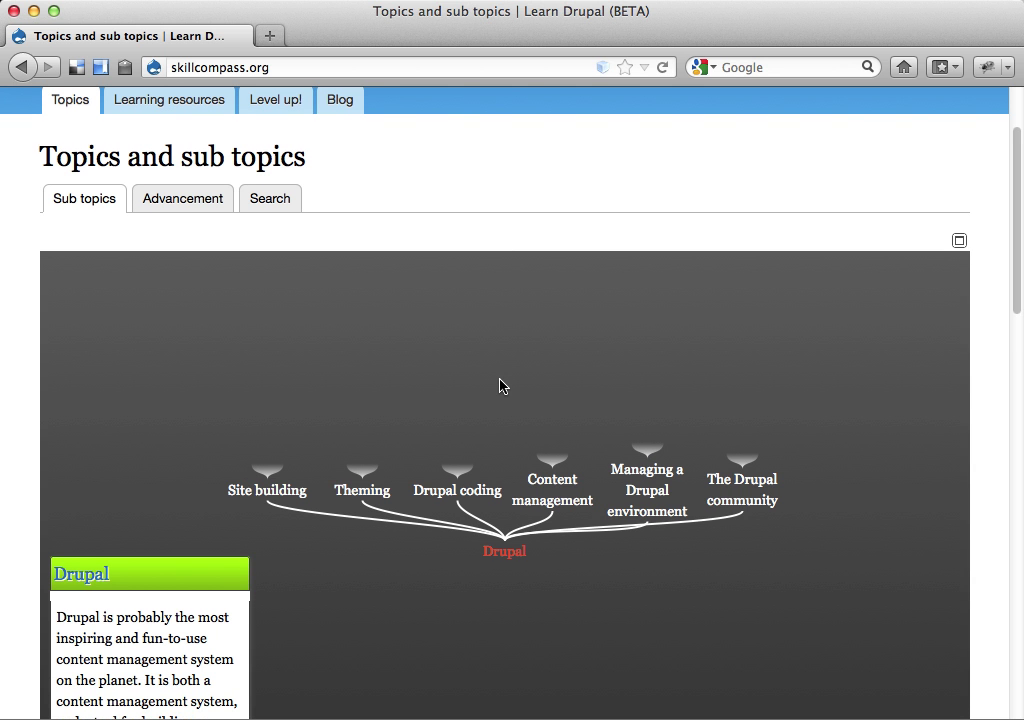
scroll(502, 386, "up", 1)
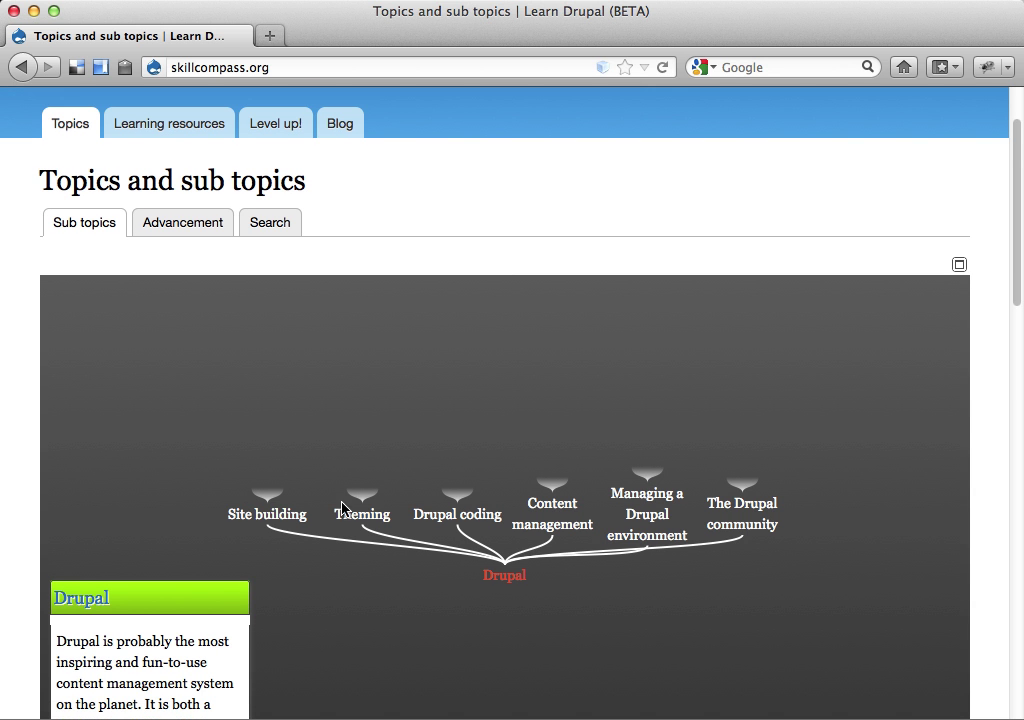
left_click(268, 515)
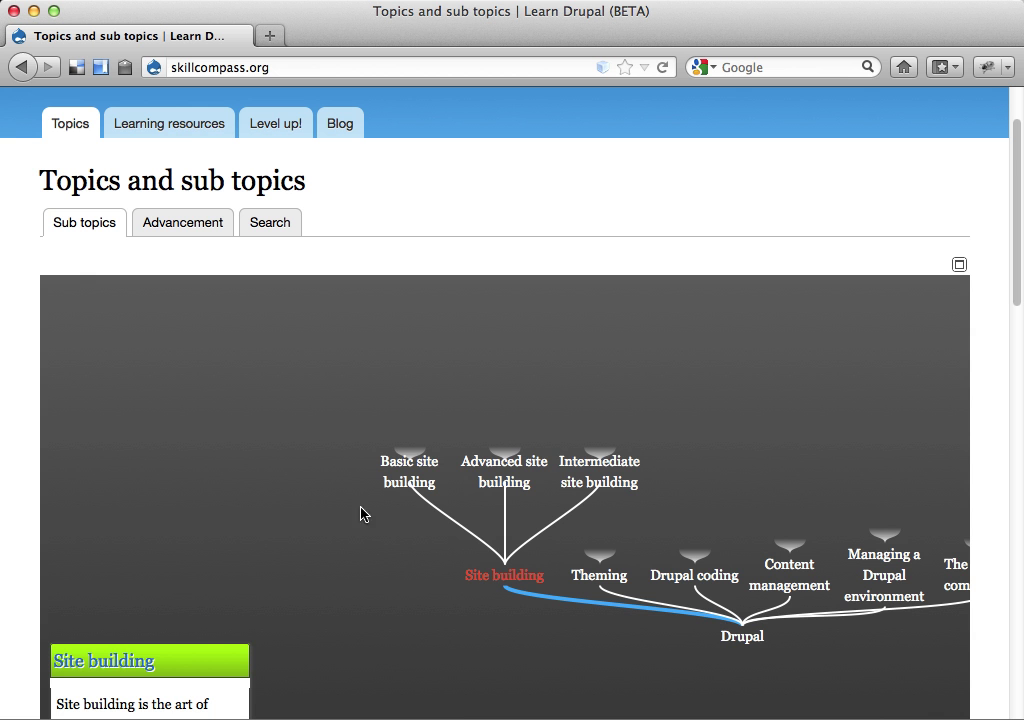
left_click(502, 480)
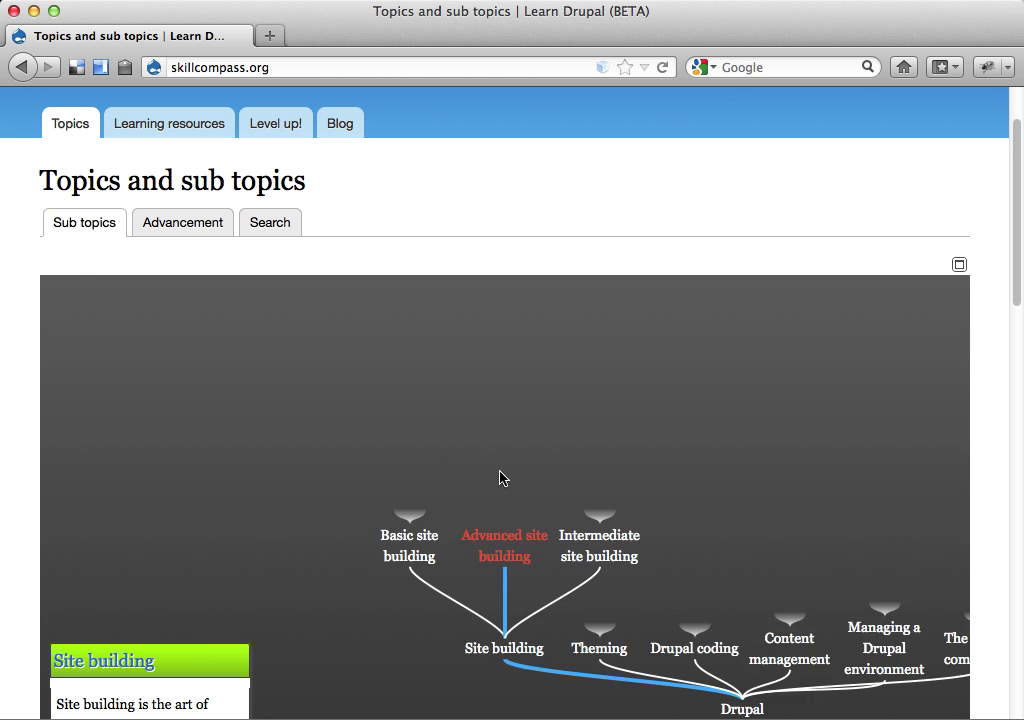
left_click(603, 580)
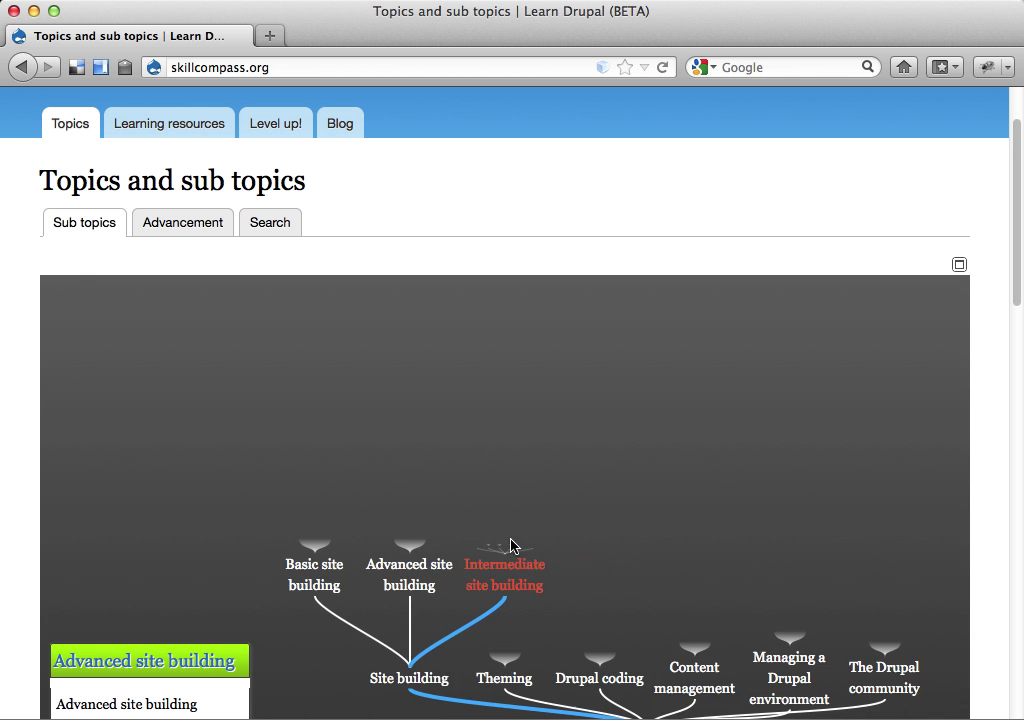
left_click(364, 497)
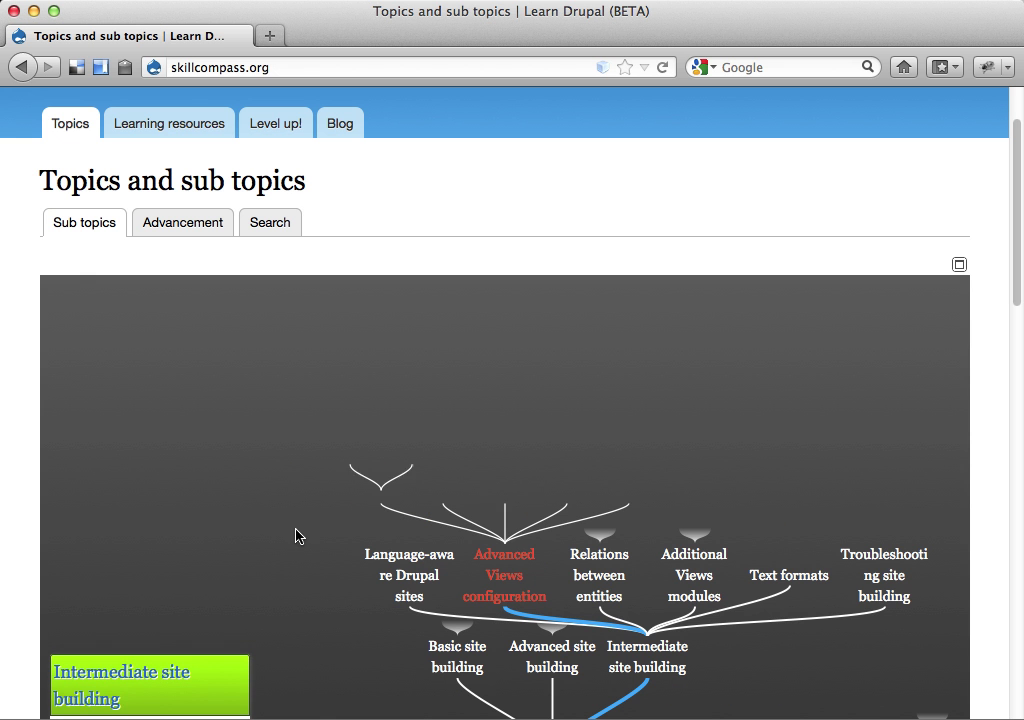
left_click(132, 612)
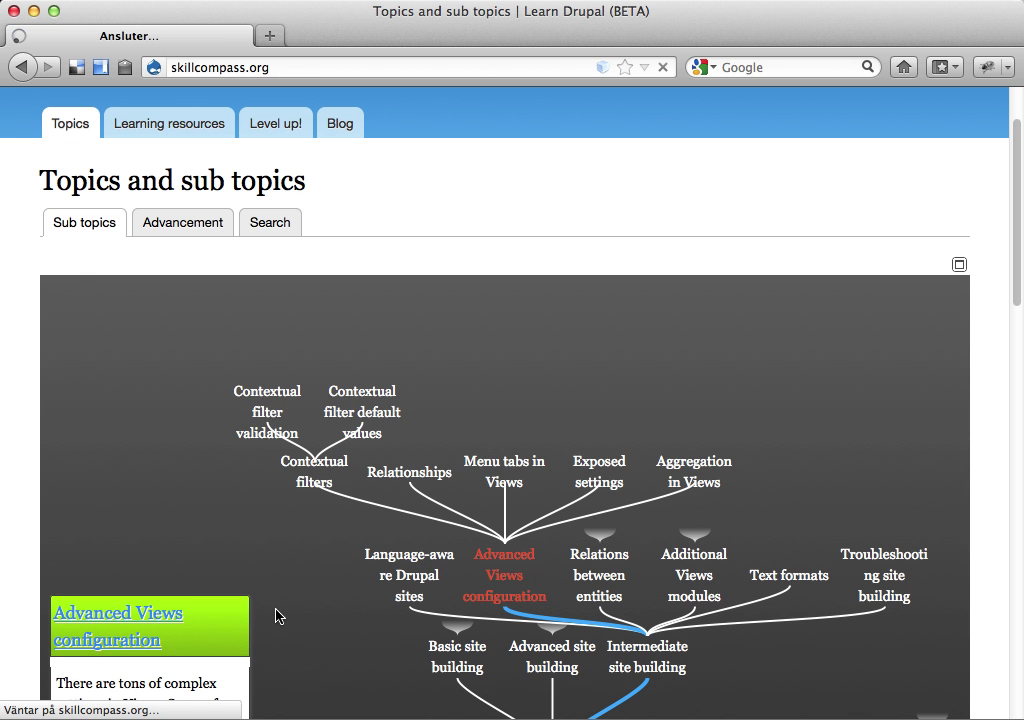
Step: Open Theming Views, NodeOne part 19, Views online docs and Taming the Beast pt 14 in background tabs
scroll(423, 500, "down", 5)
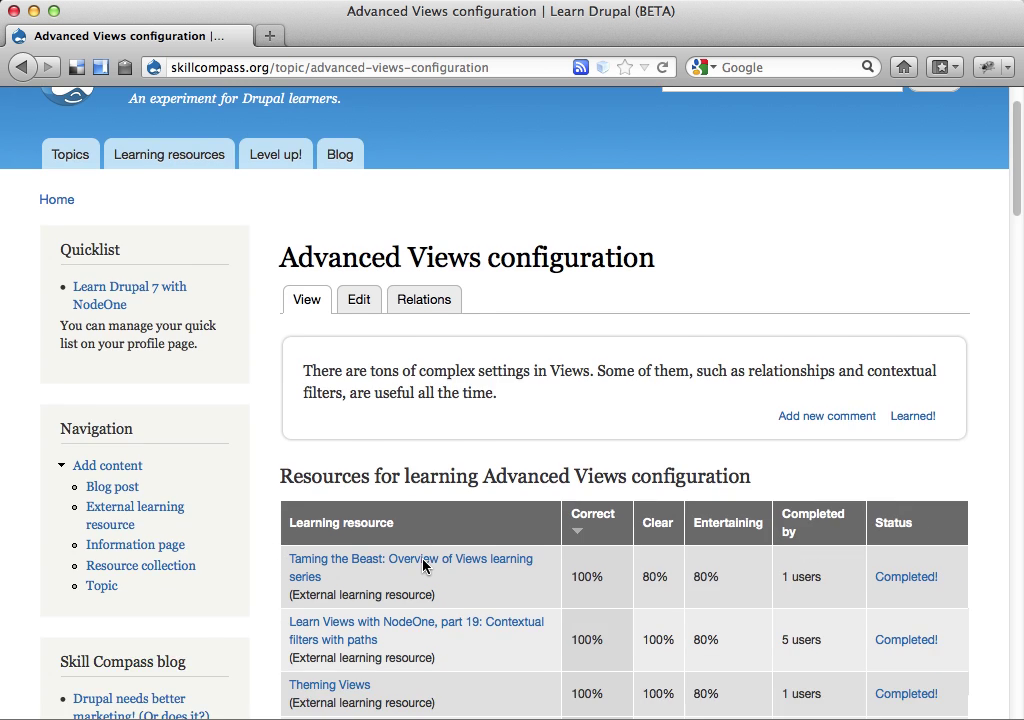
scroll(423, 565, "down", 1)
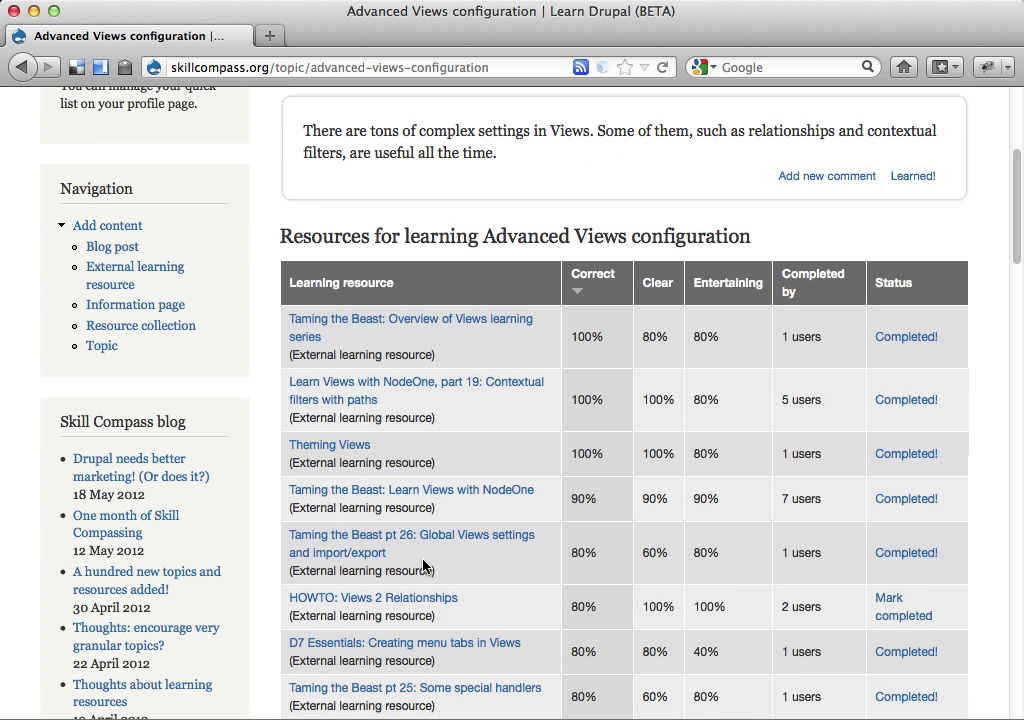
left_click(331, 450, "super")
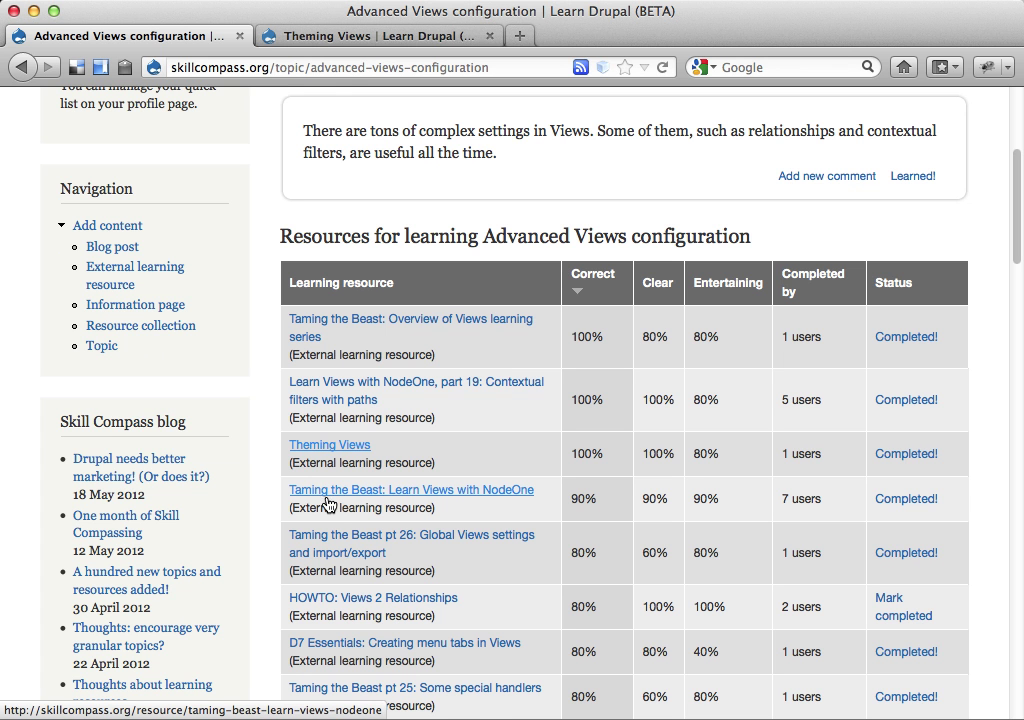
left_click(367, 391, "super")
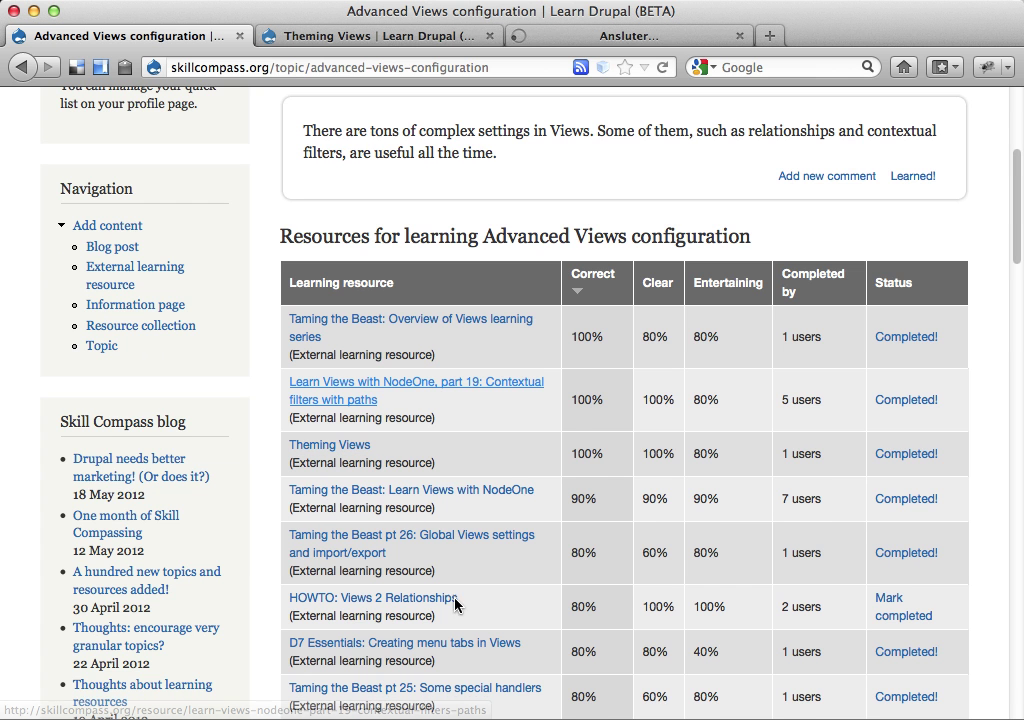
scroll(455, 603, "down", 5)
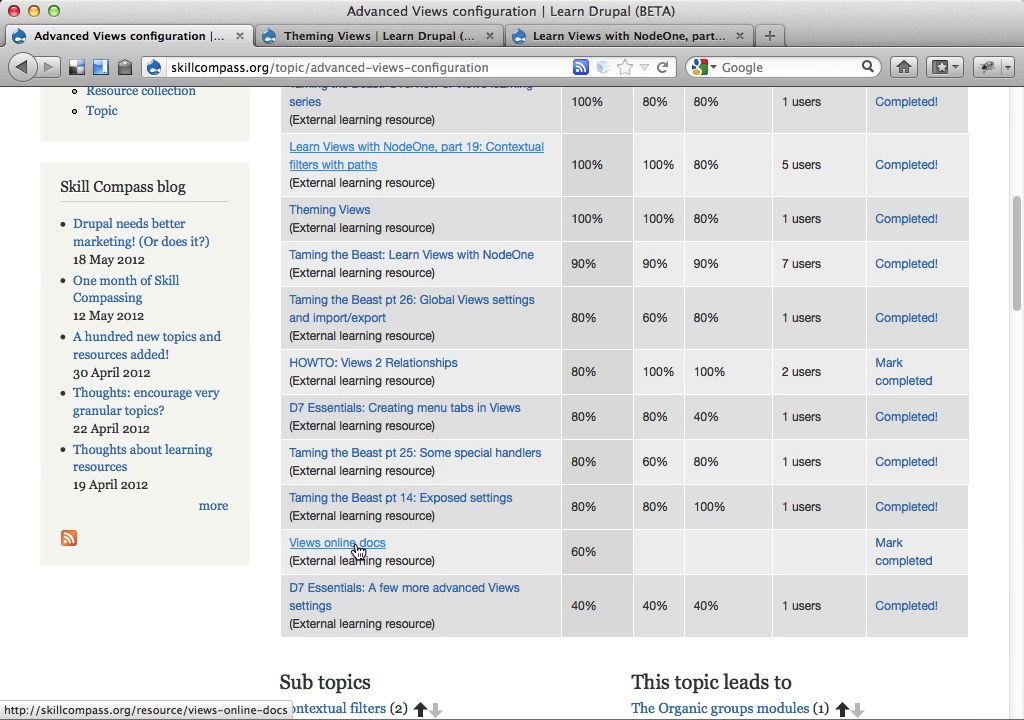
left_click(360, 550, "super")
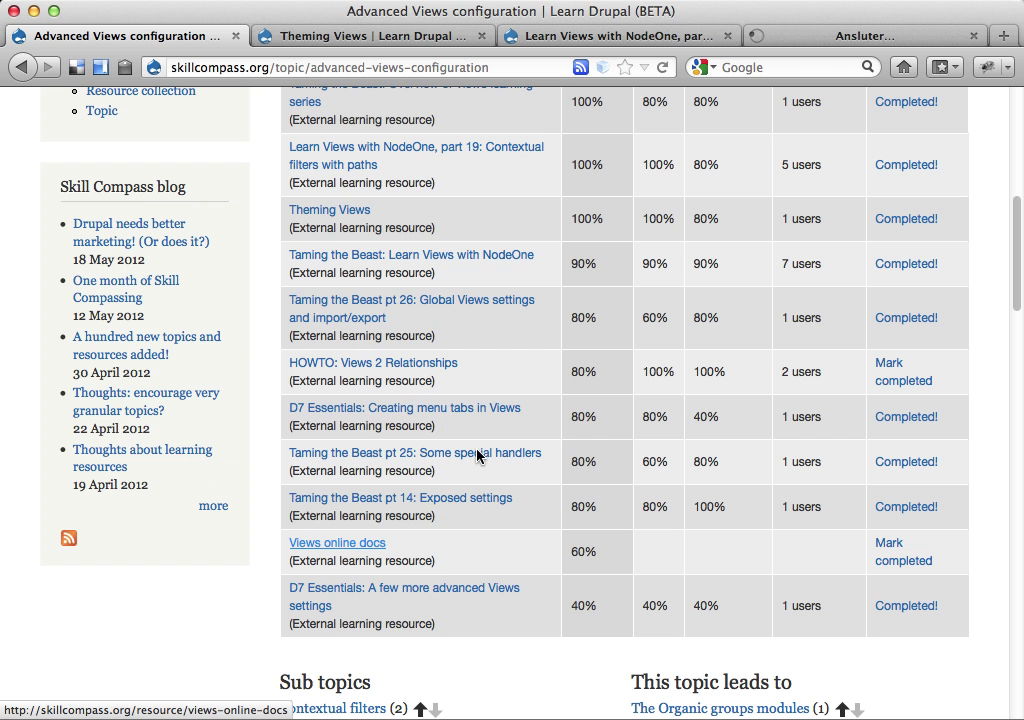
left_click(450, 503, "super")
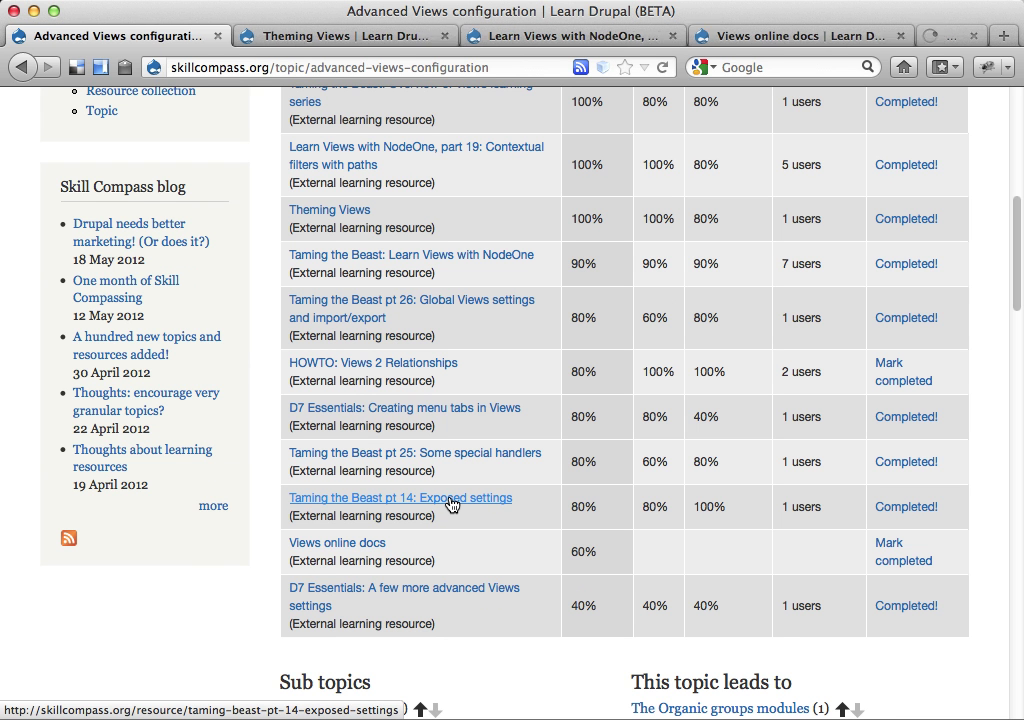
Step: Add Theming Views to the quicklist and close its tab, then close the NodeOne part 19 tab
left_click(310, 38)
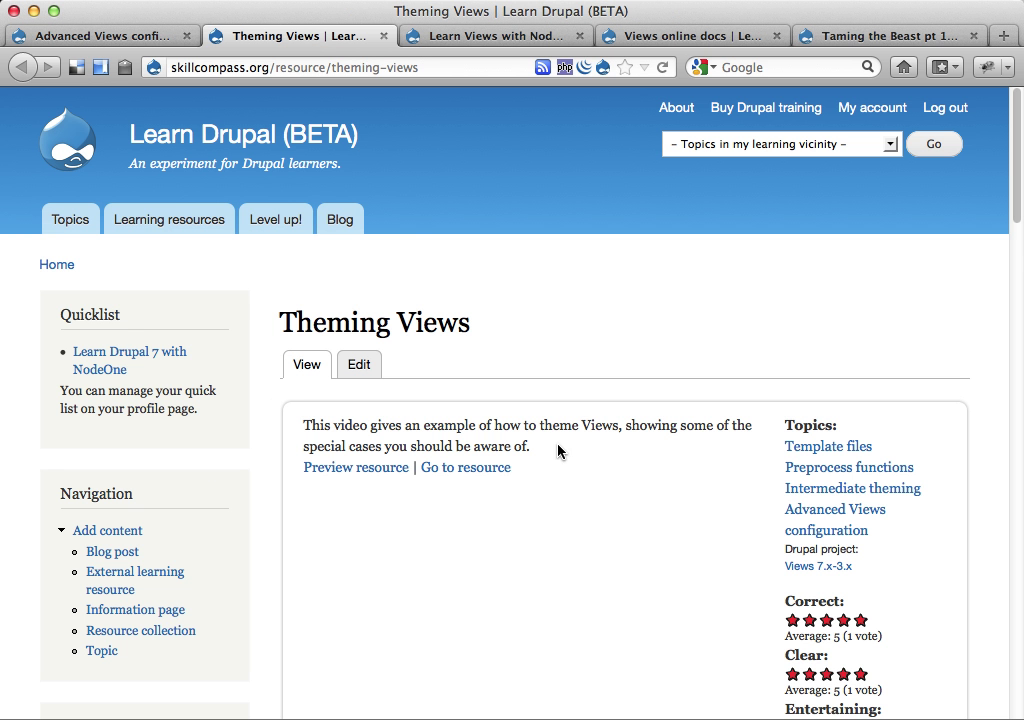
scroll(617, 503, "down", 5)
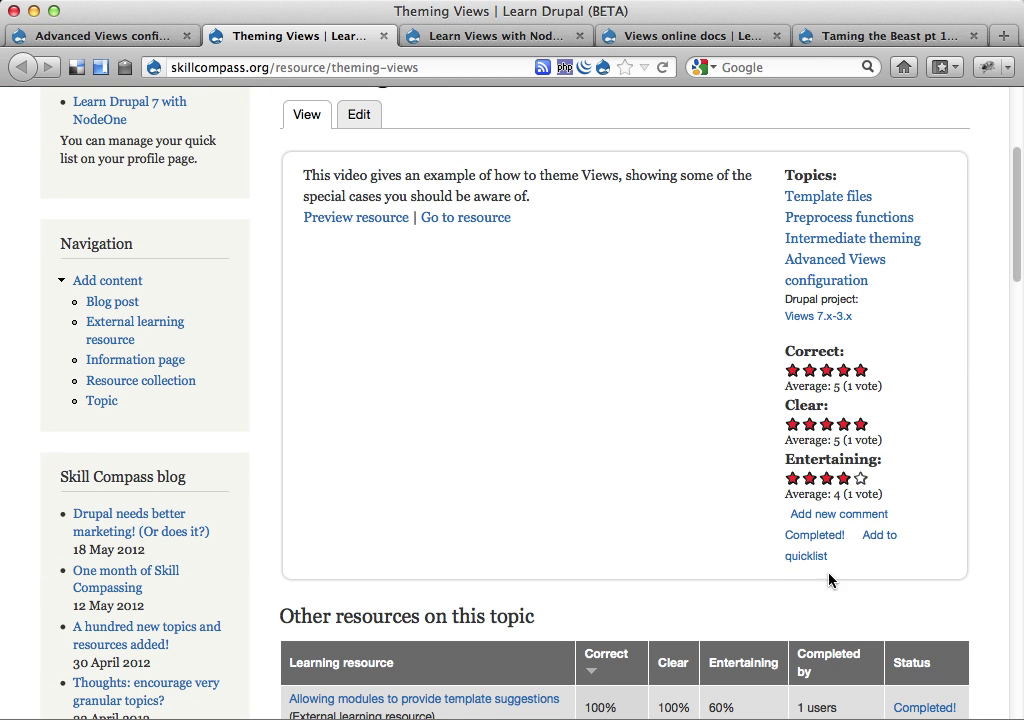
left_click(880, 541)
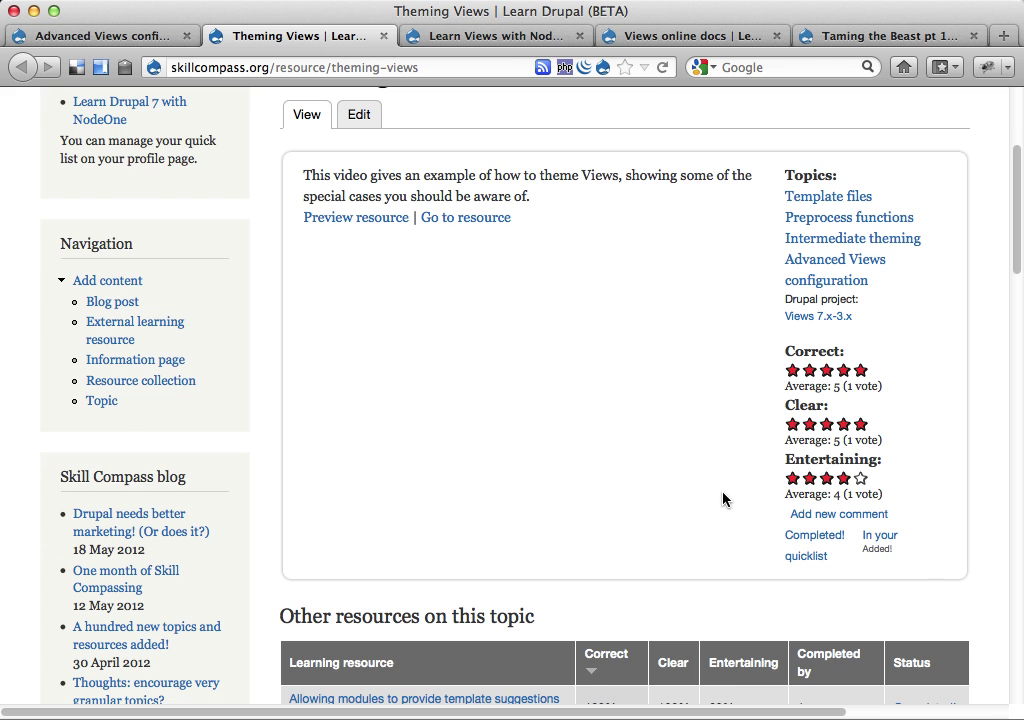
scroll(722, 498, "up", 5)
key("ctrl+Tab")
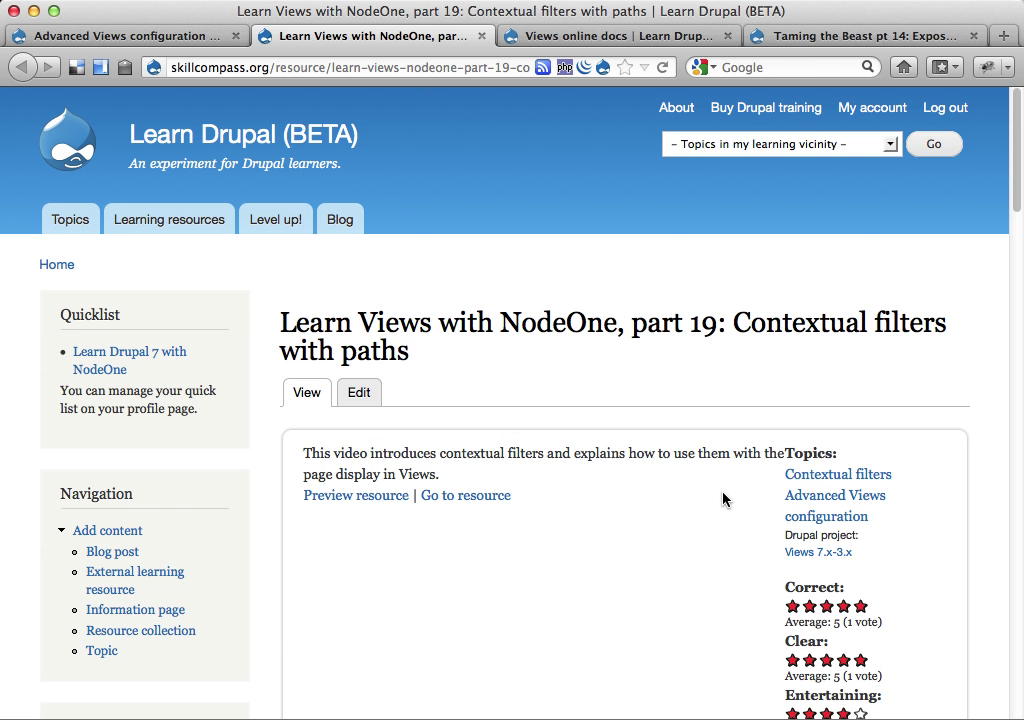
scroll(722, 498, "down", 5)
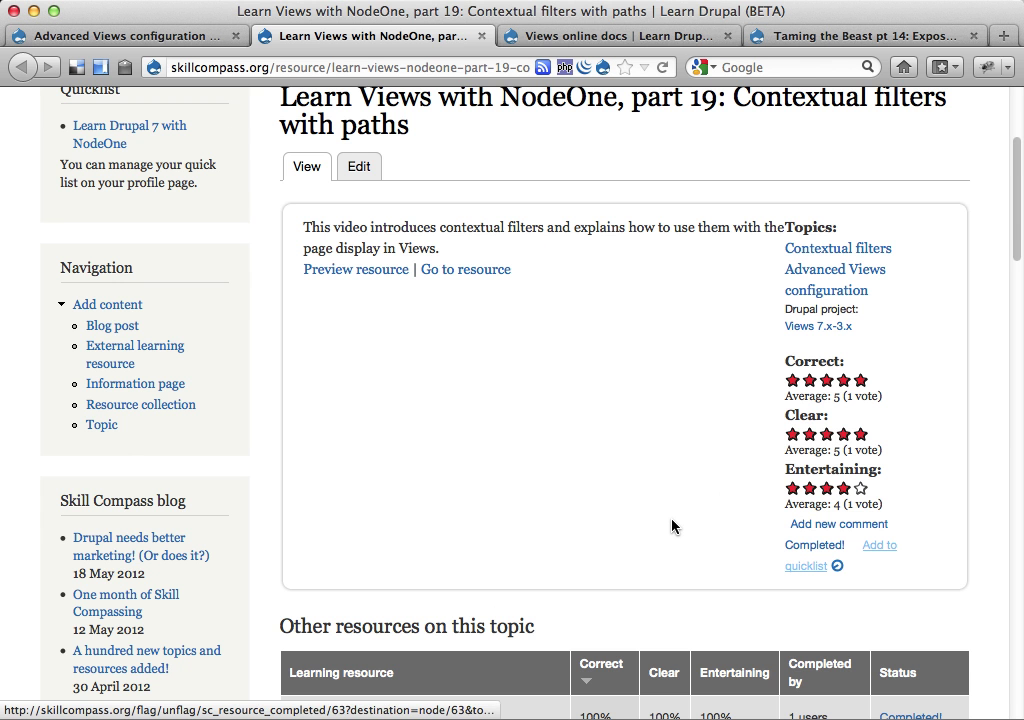
key("super+w")
Step: Add Views online docs and Taming the Beast pt 14 to the quicklist, close their tabs, and reload
scroll(750, 565, "down", 3)
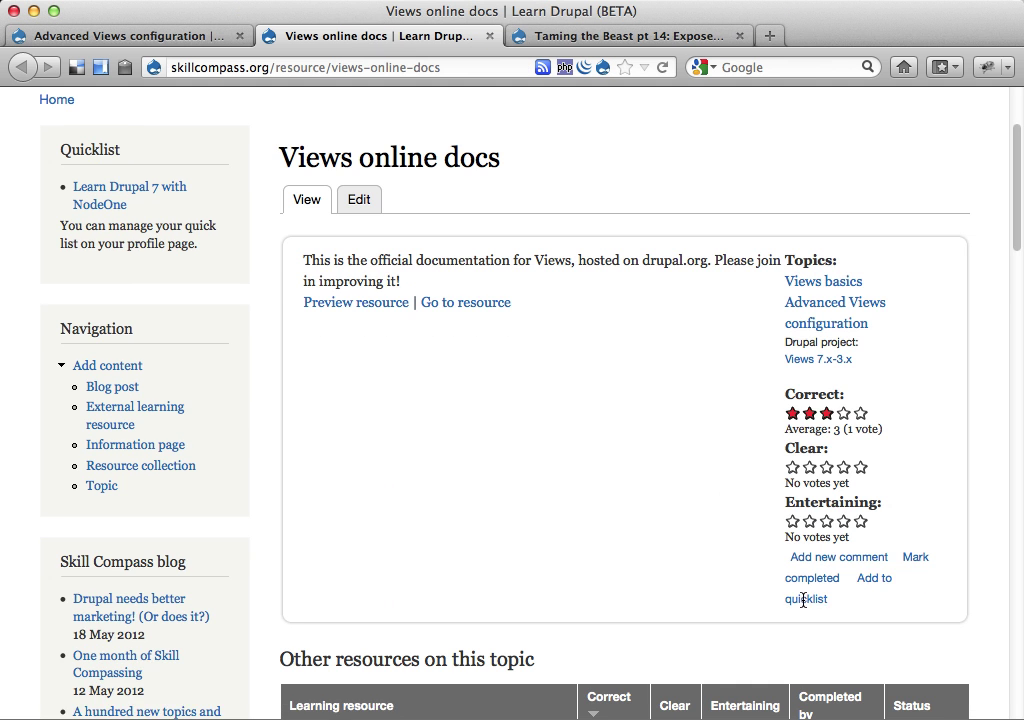
left_click(877, 586)
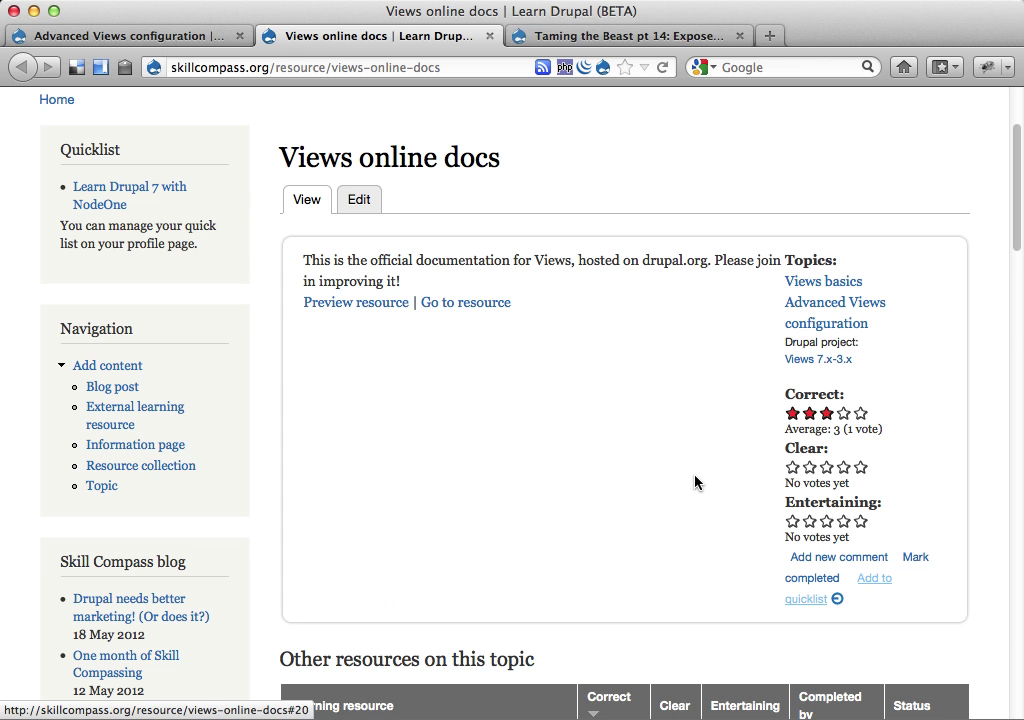
key("super+w")
scroll(822, 550, "down", 3)
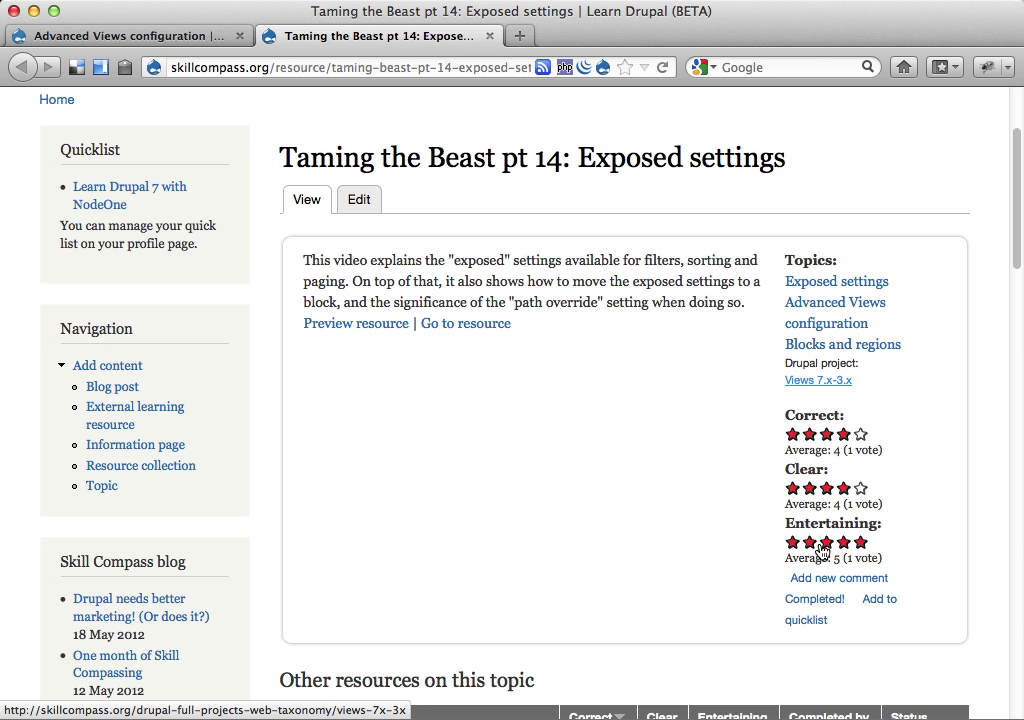
left_click(877, 602)
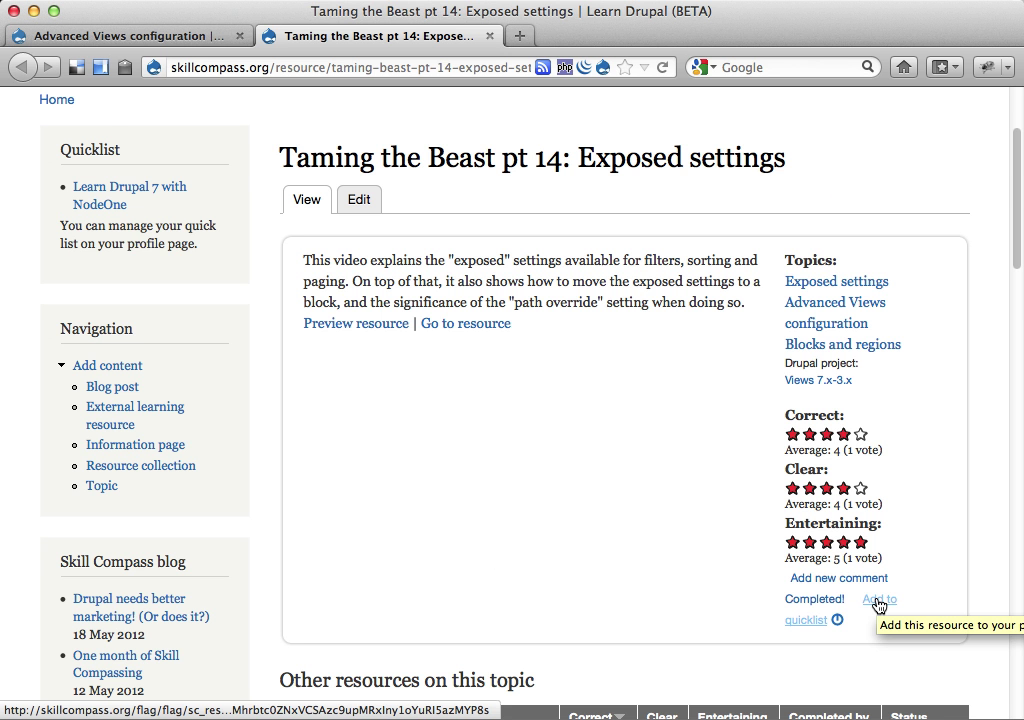
key("super+w")
scroll(613, 512, "up", 10)
key("super+r")
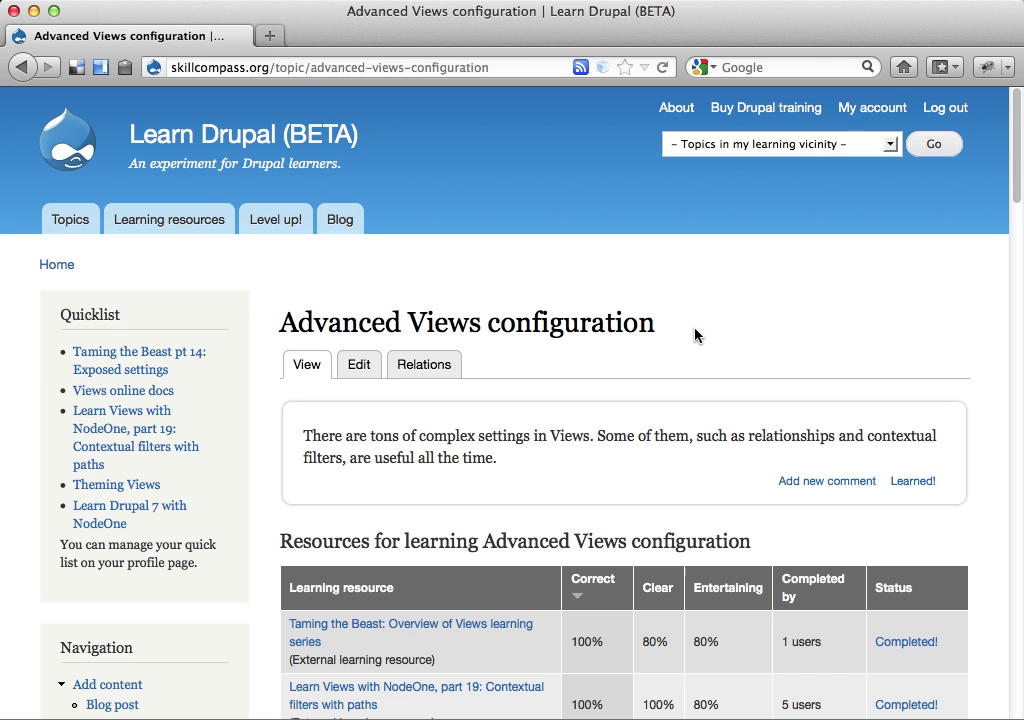
Step: Go to your profile's Quicklist and view the table of five saved resources
left_click(889, 109)
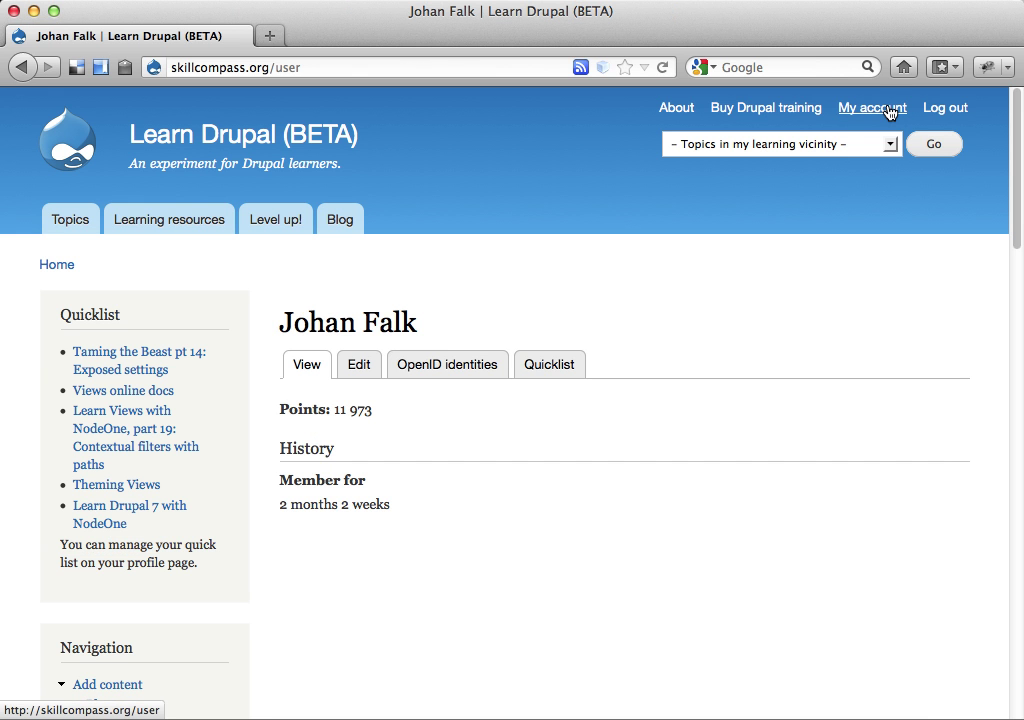
left_click(554, 367)
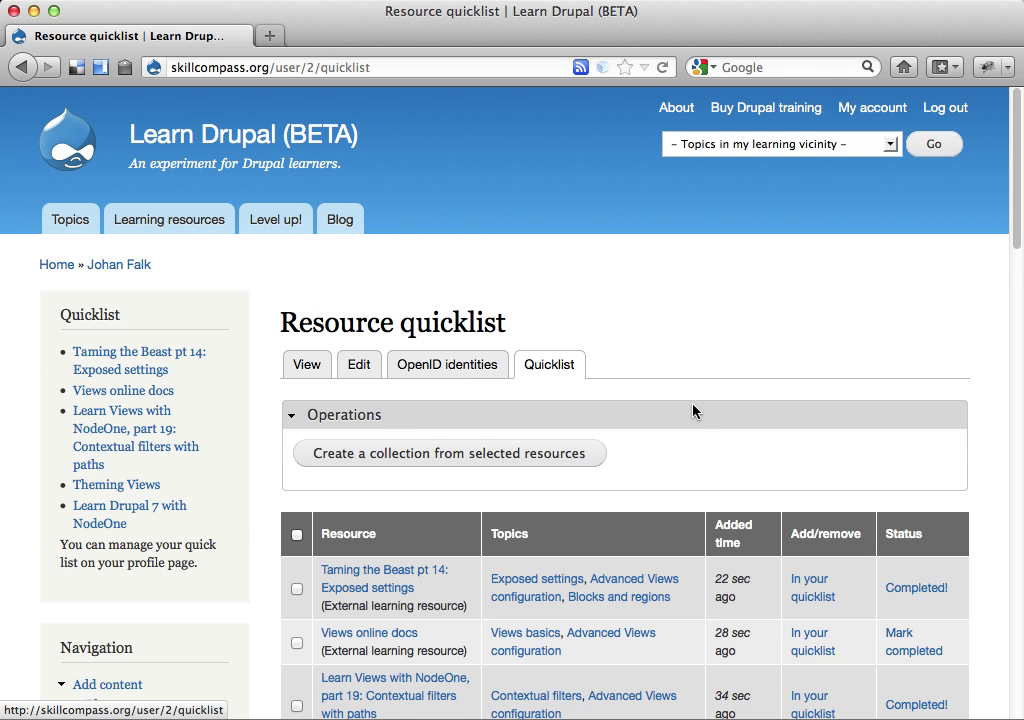
scroll(695, 411, "down", 5)
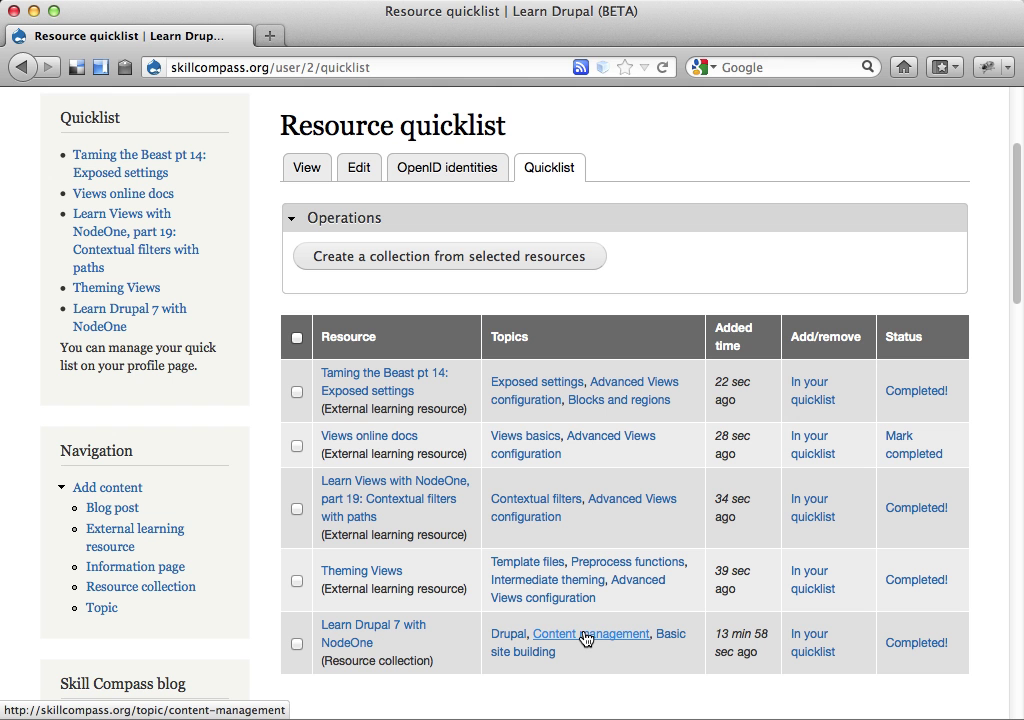
Step: Create a collection from all quicklist resources except Learn Drupal 7 with NodeOne, removing them from the quicklist
left_click(296, 338)
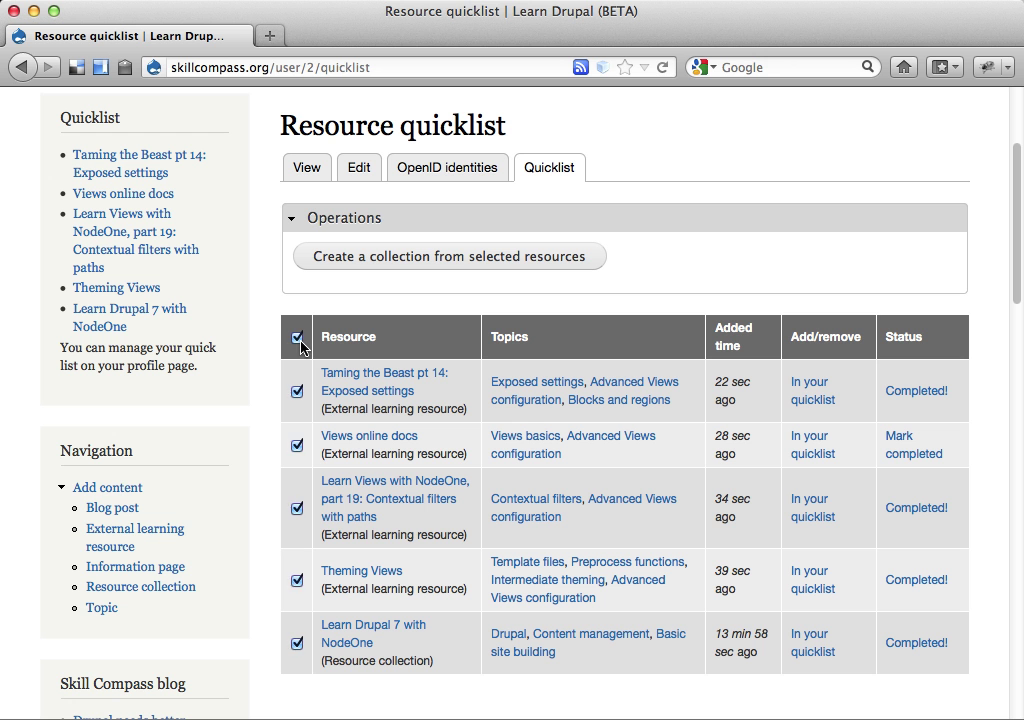
left_click(297, 645)
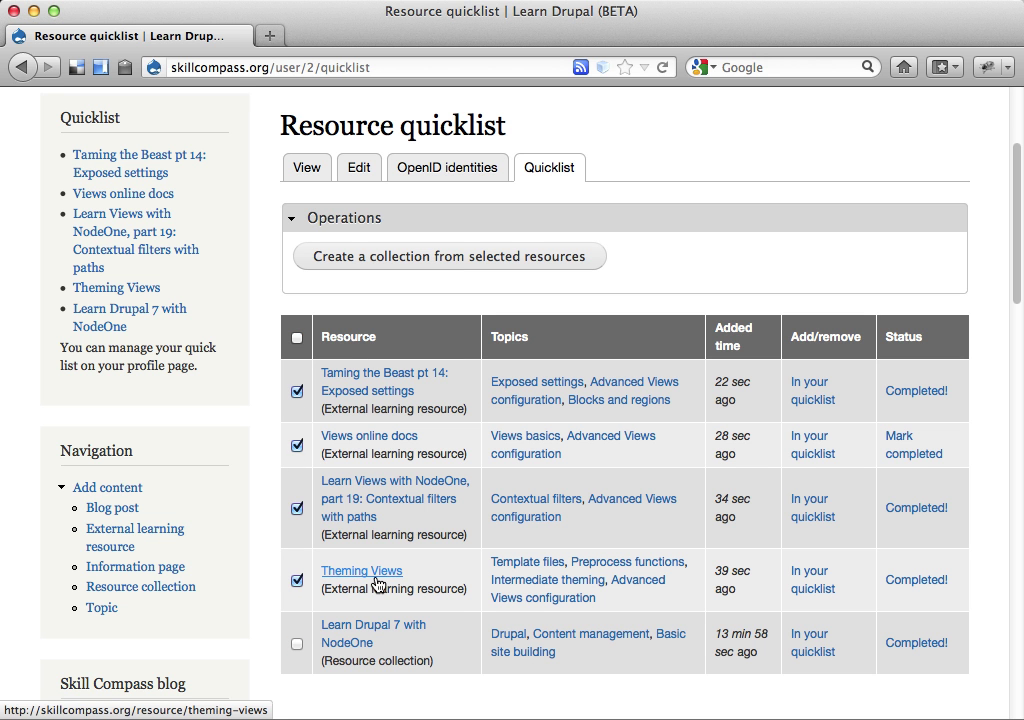
scroll(377, 584, "up", 3)
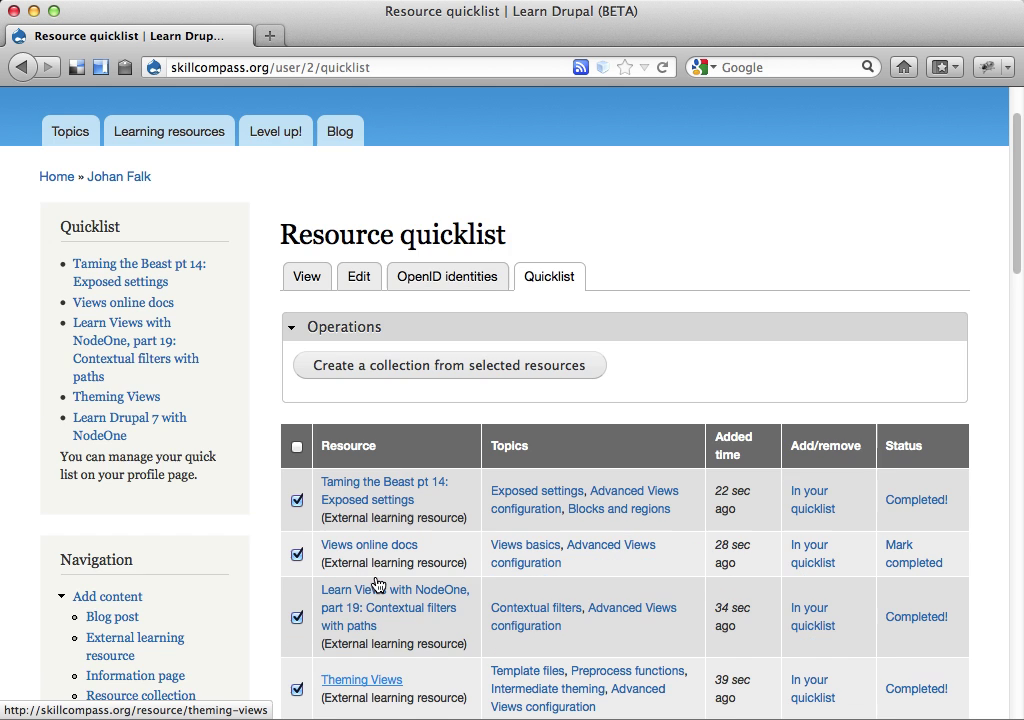
left_click(430, 380)
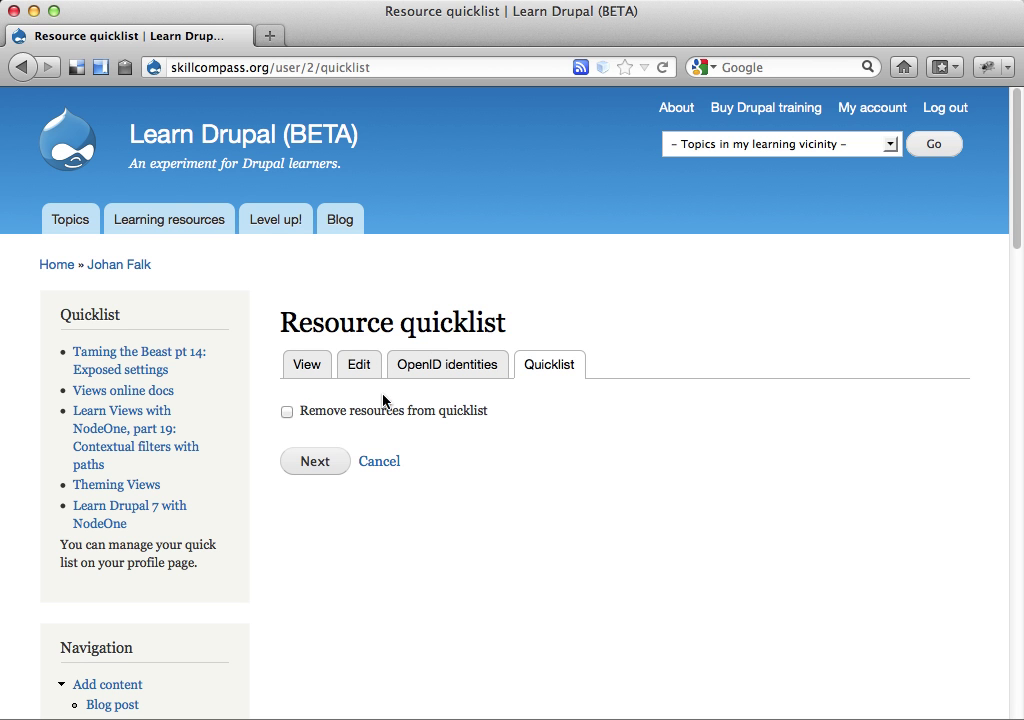
left_click(288, 413)
Step: Continue to the new collection form and enter the title 'My test title'
left_click(313, 462)
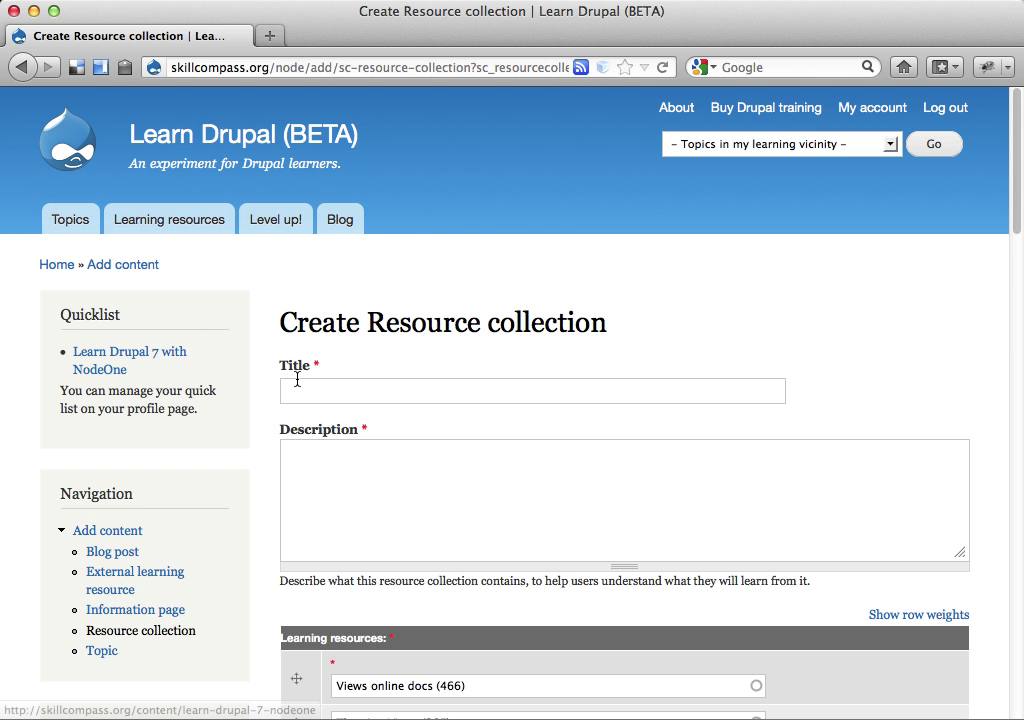
scroll(297, 379, "down", 3)
left_click(355, 238)
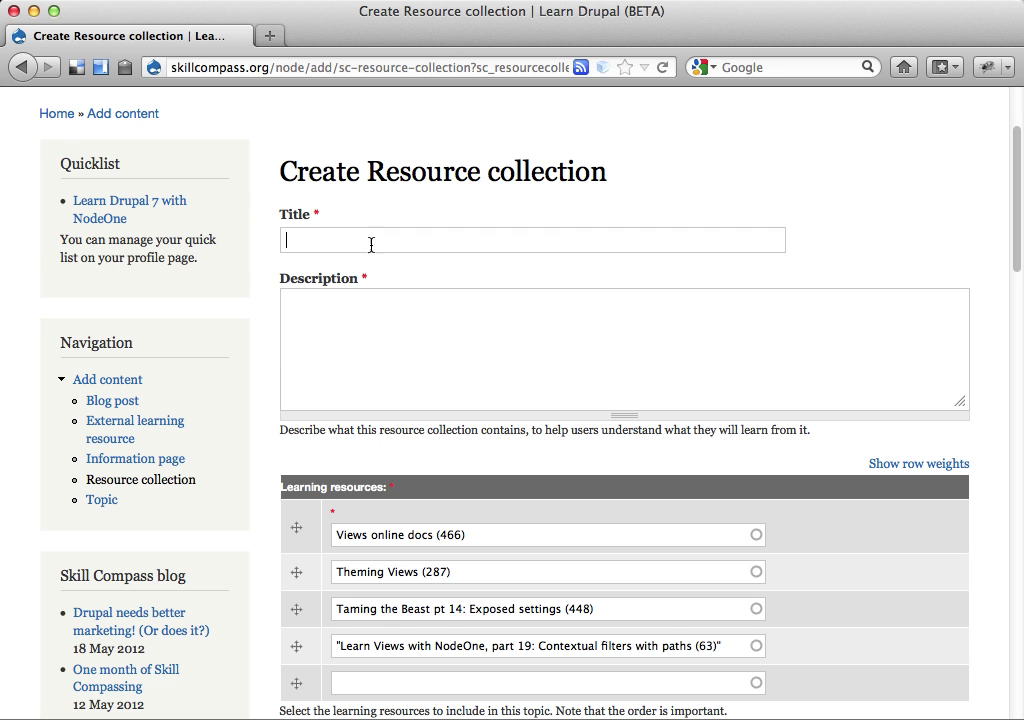
type("My test title")
key("Tab")
Step: Fill the description with dummy lorem ipsum text and move Views online docs lower in the resource order
right_click(389, 304)
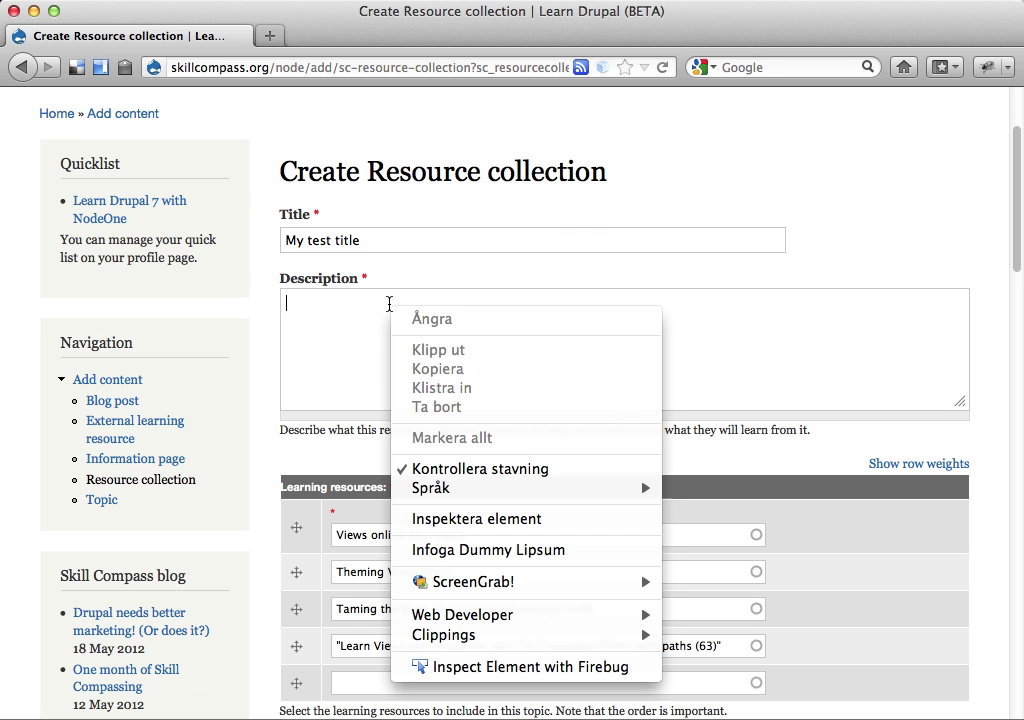
left_click(443, 550)
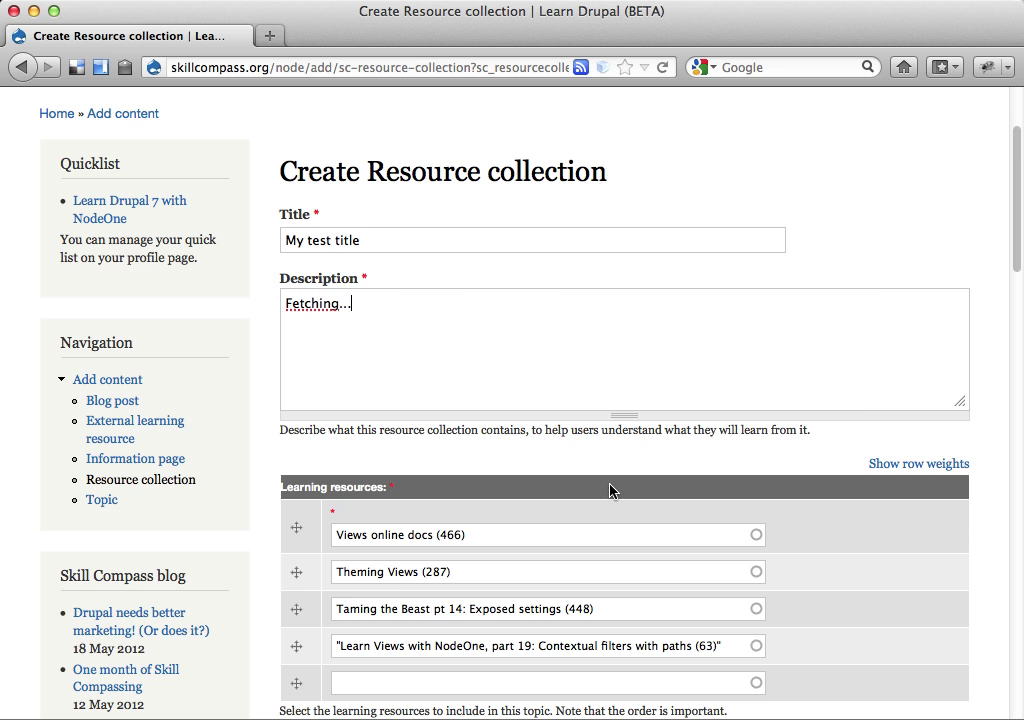
scroll(545, 350, "down", 3)
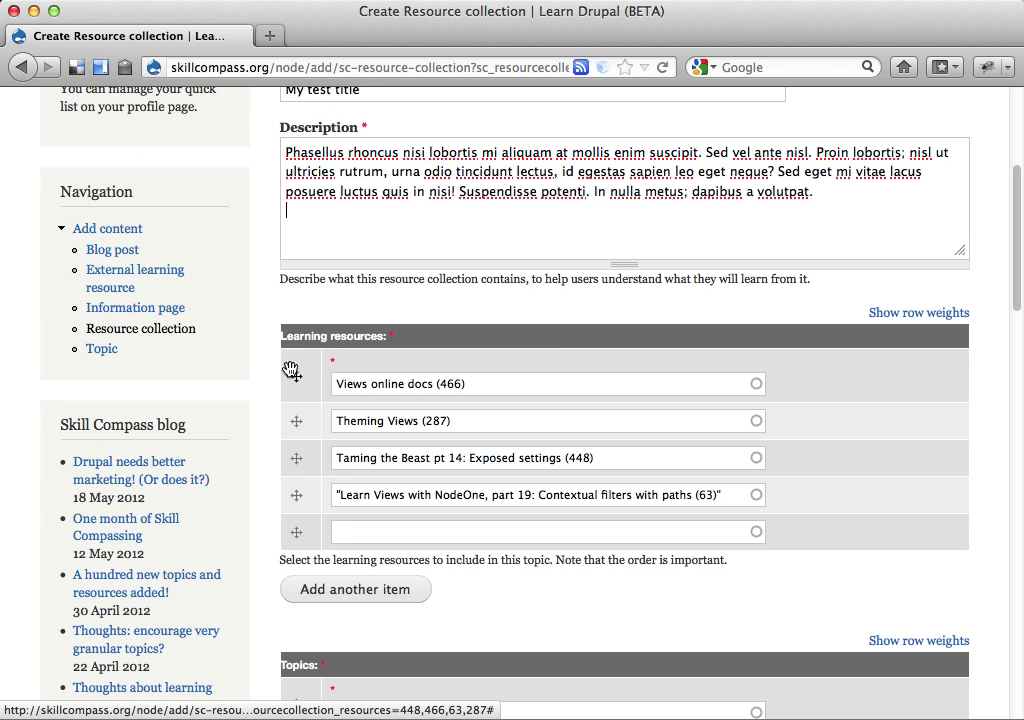
mouse_move(292, 374)
left_mouse_down()
mouse_move(297, 455)
mouse_move(293, 391)
left_mouse_up()
Step: Set the collection's topic to Advanced Views configuration via the 'view' search
scroll(416, 475, "down", 5)
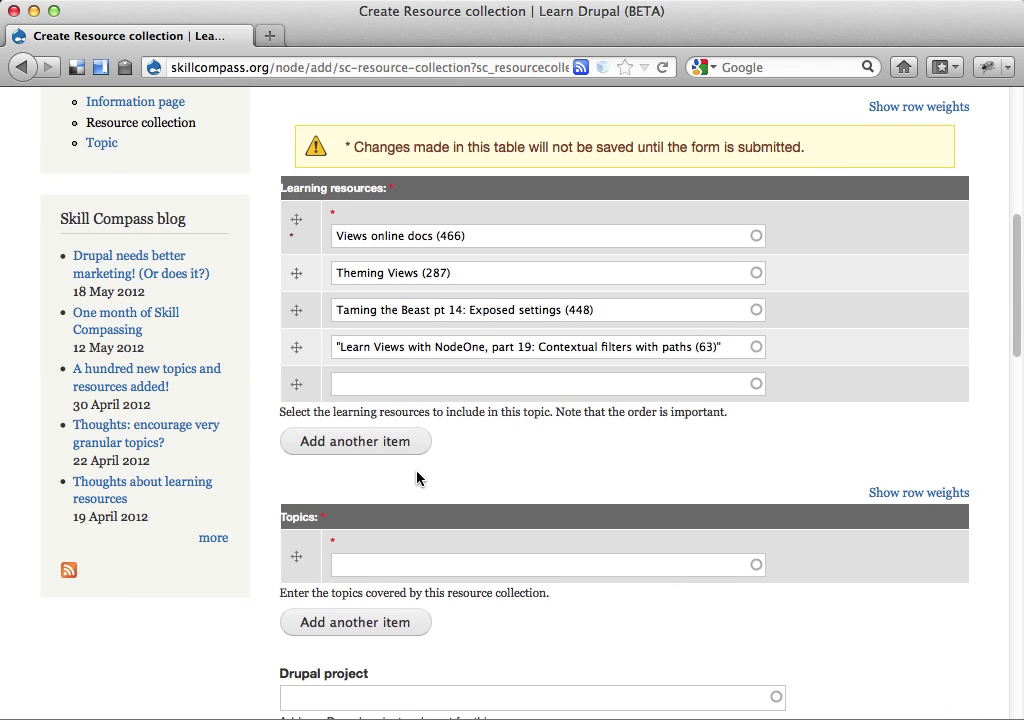
scroll(416, 477, "down", 3)
left_click(410, 390)
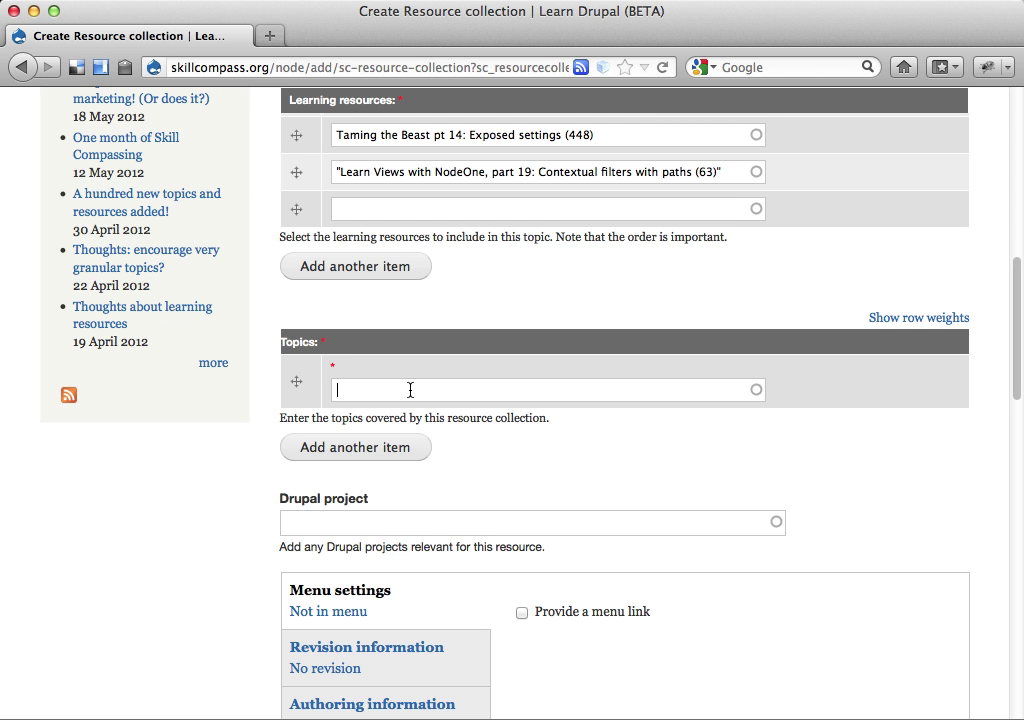
type("view")
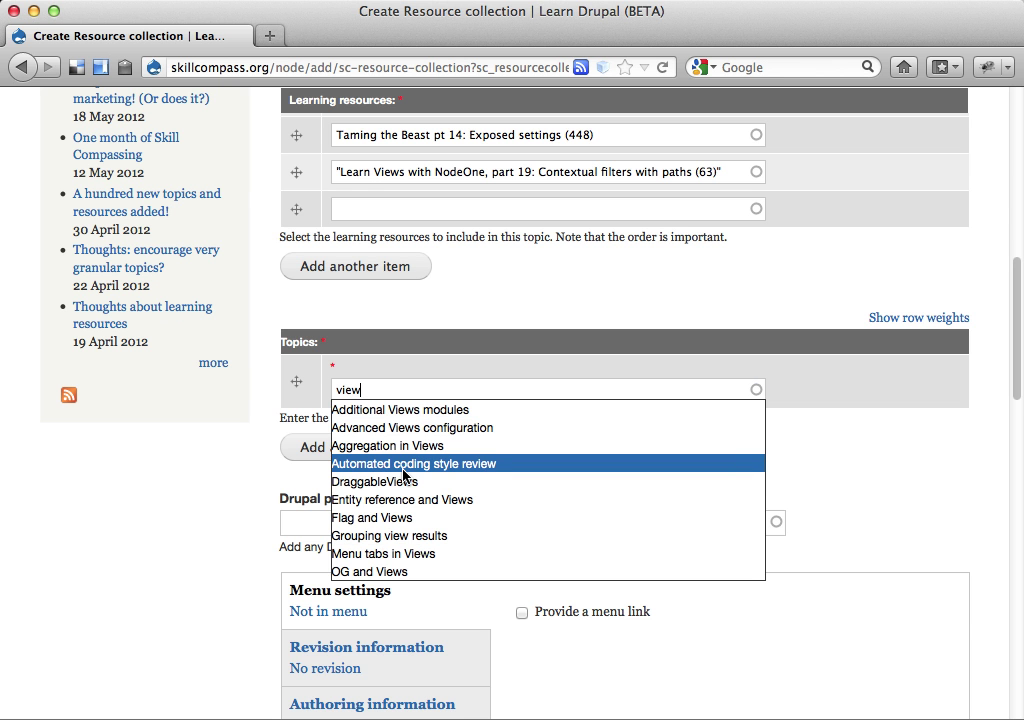
left_click(410, 428)
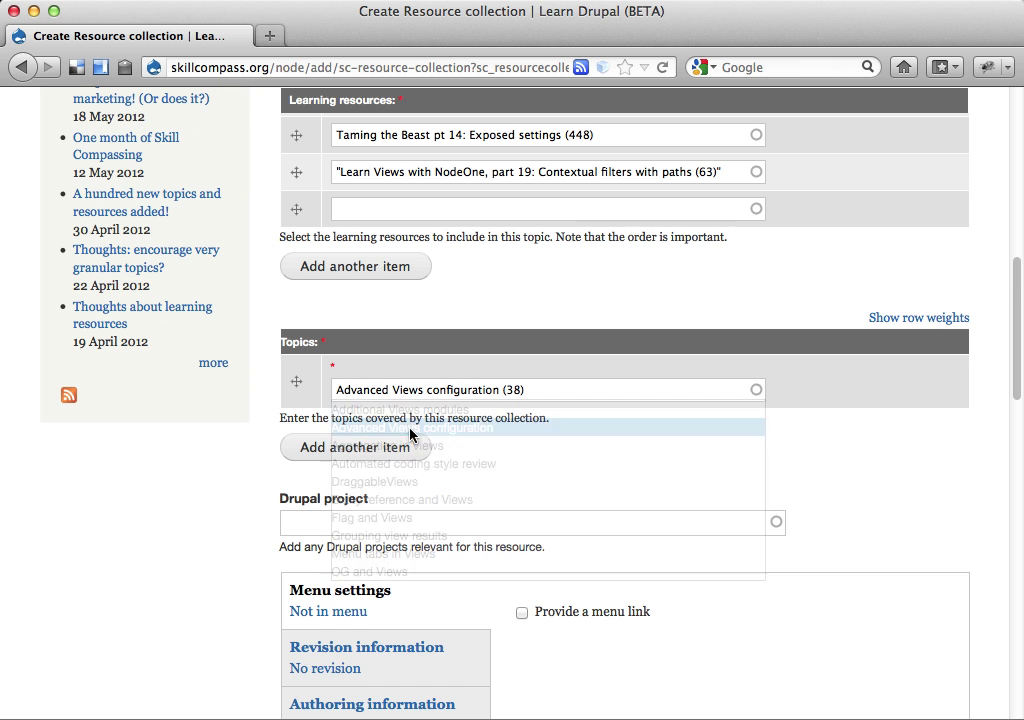
Step: Set the Drupal project to Views 7.x-3.x via the 'views' search
scroll(530, 457, "down", 3)
left_click(506, 381)
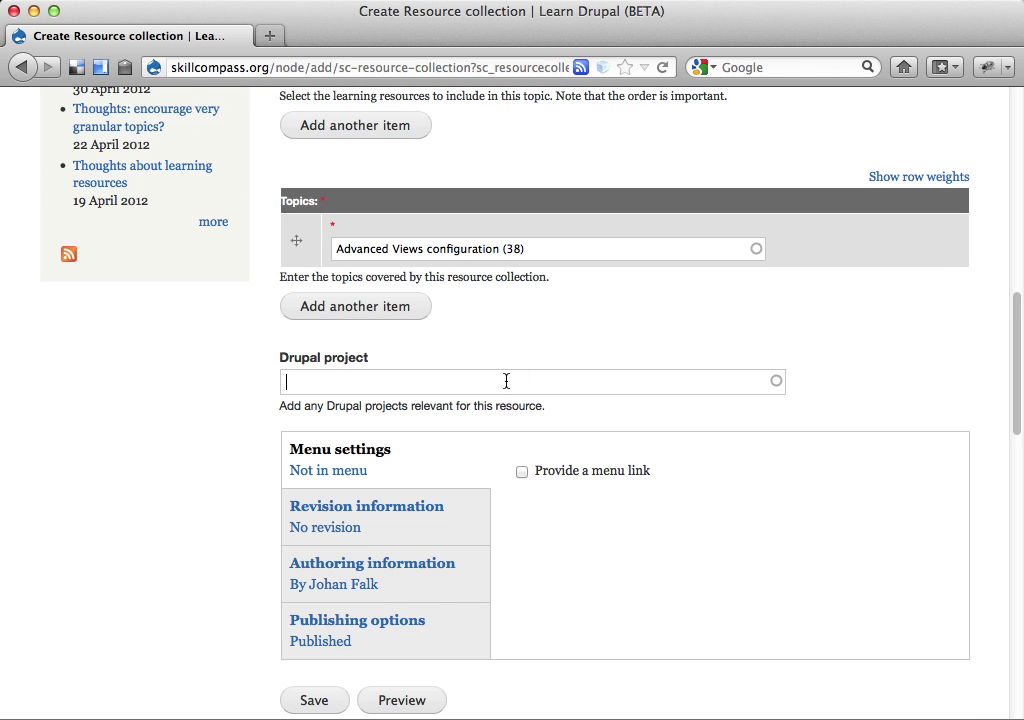
type("views")
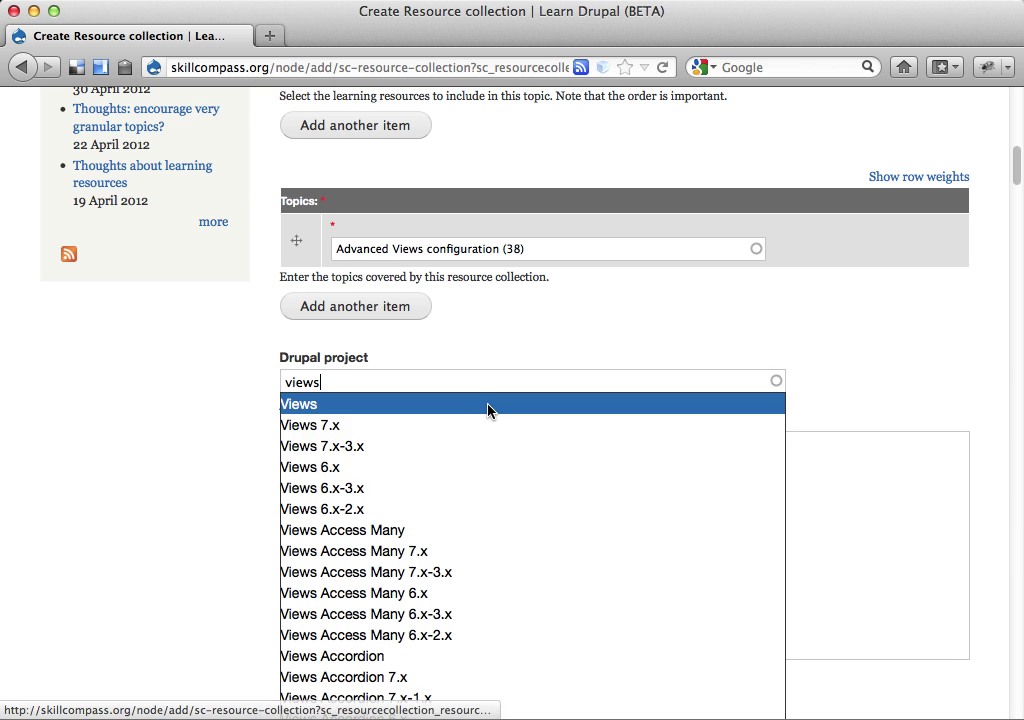
left_click(400, 453)
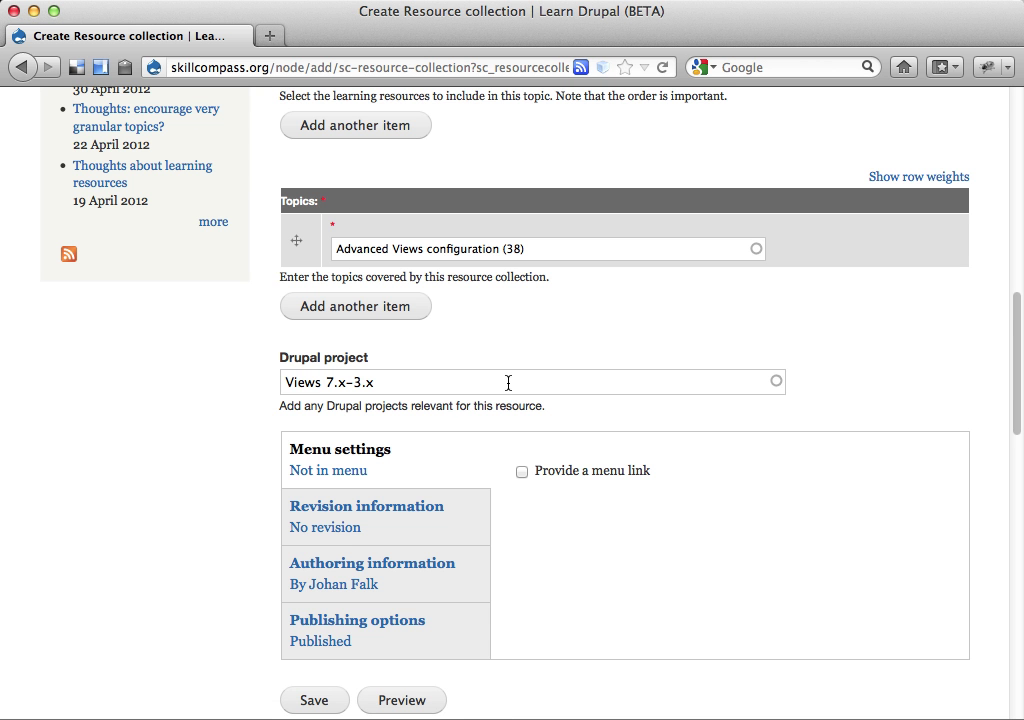
scroll(508, 383, "up", 10)
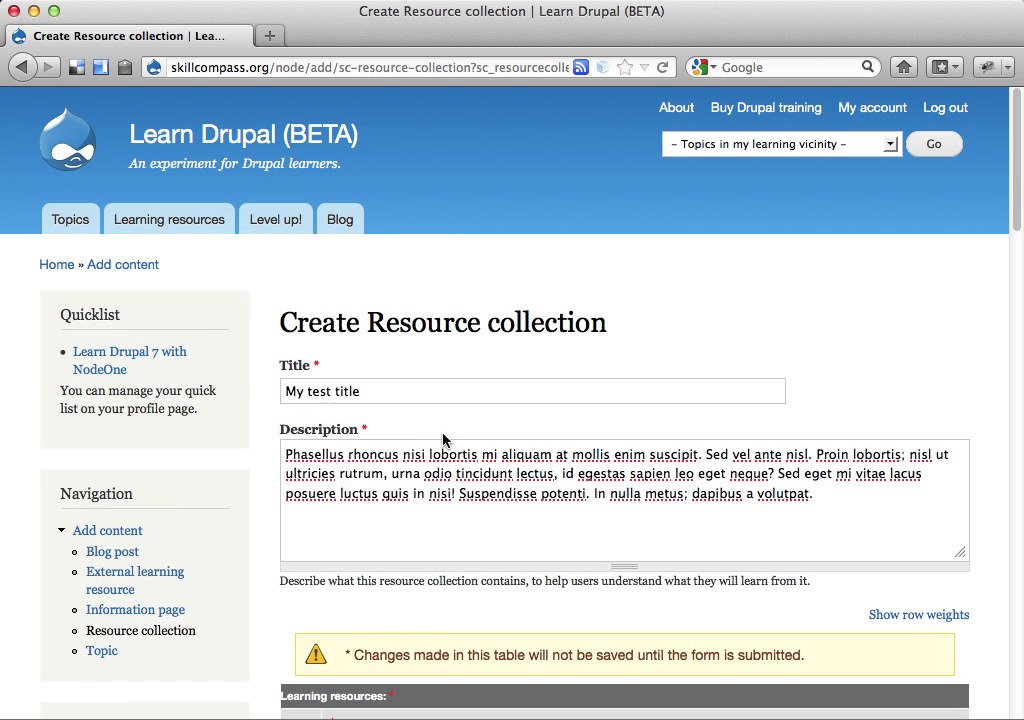
Step: Replace 'My test title' with the author's possessive title ending '…awesome list of advanced Views resources'
triple_click(451, 393)
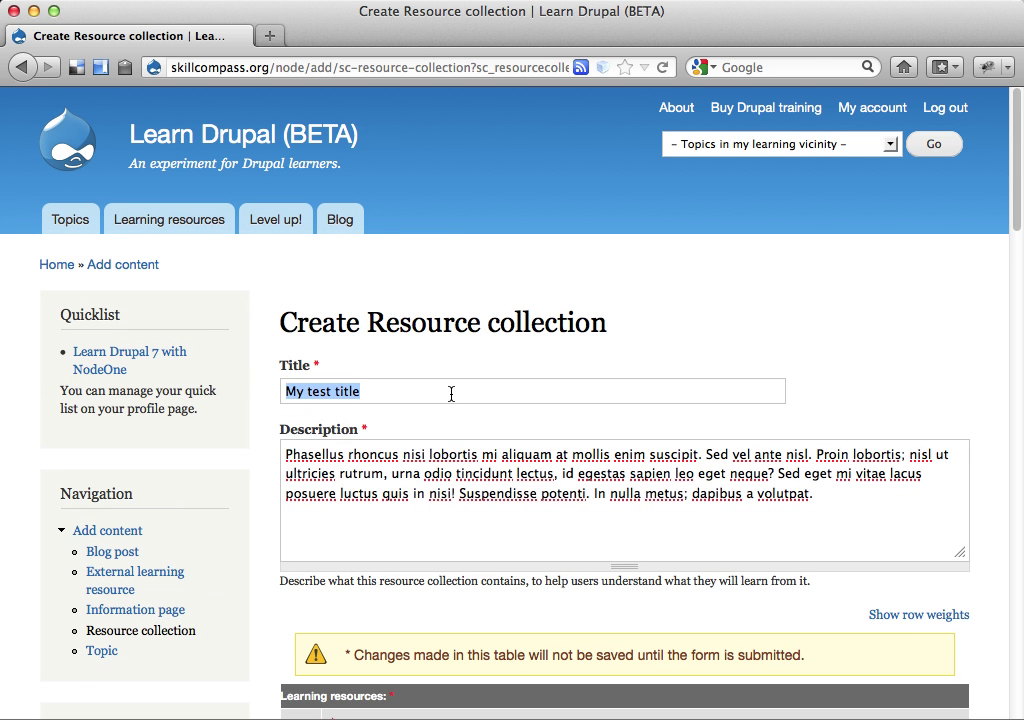
type("Falk's")
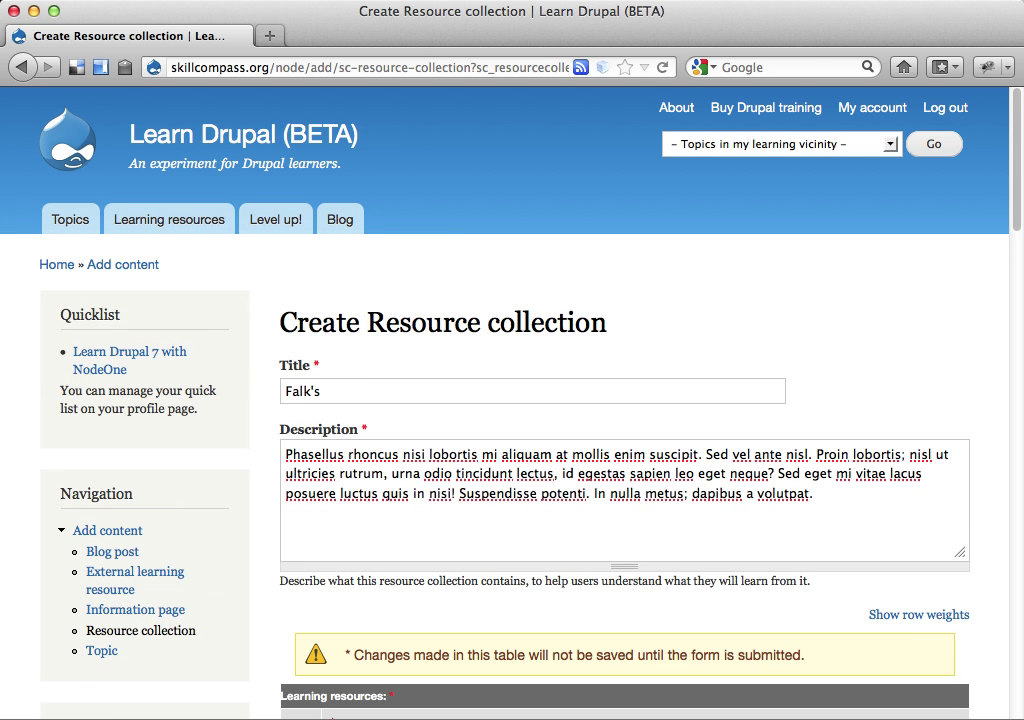
type(" awesome list of ")
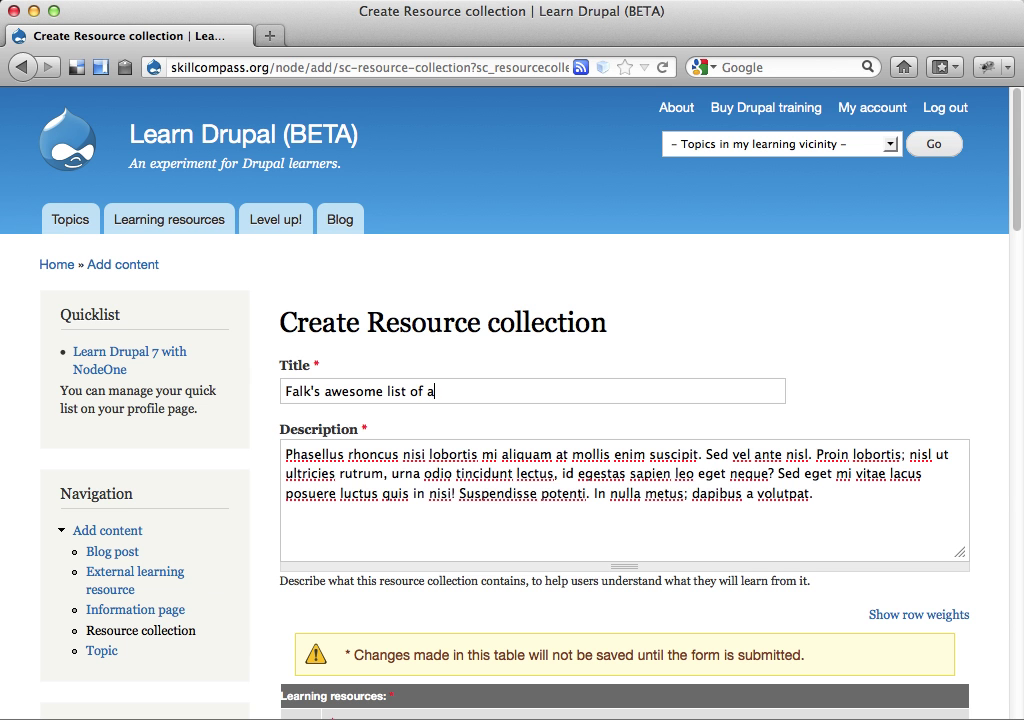
type("advanced Vie")
key("BackSpace")
key("BackSpace")
type("ws resources")
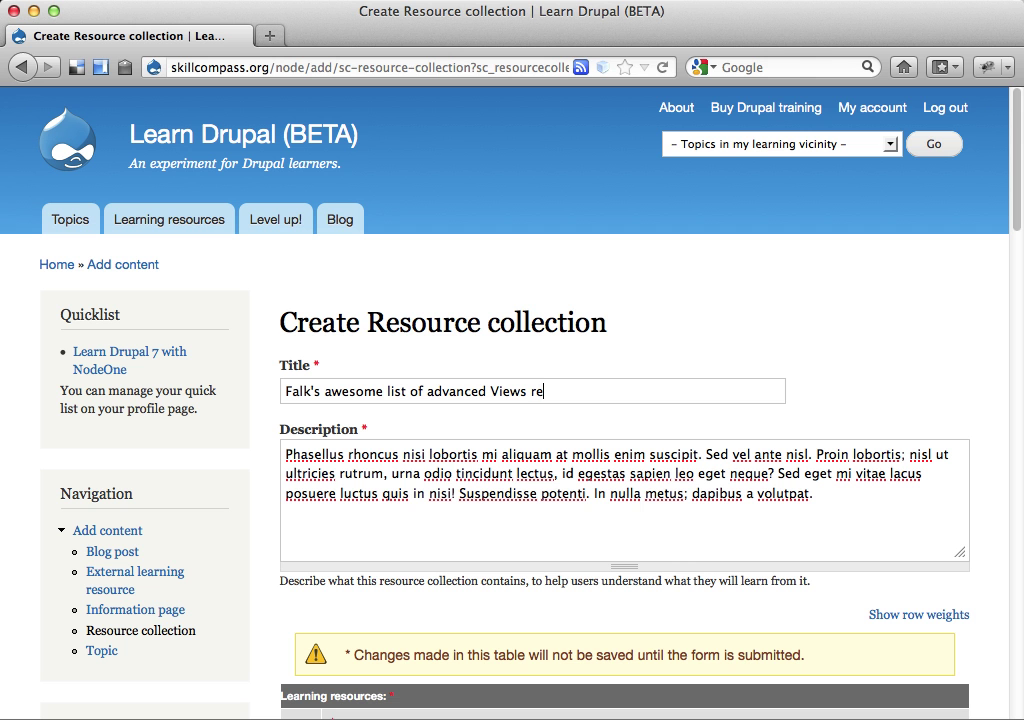